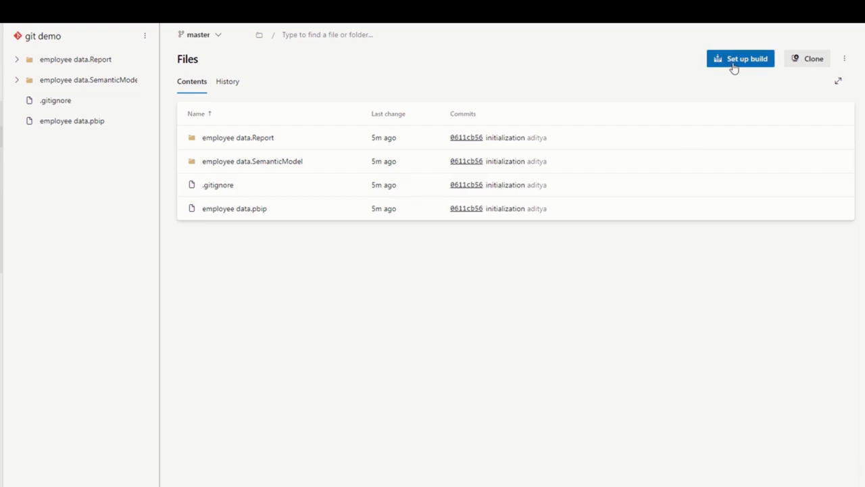
- Clone the git demo repository from Azure DevOps using Clone in VS Code
{"action": "left_click", "coordinate": [830, 68]}
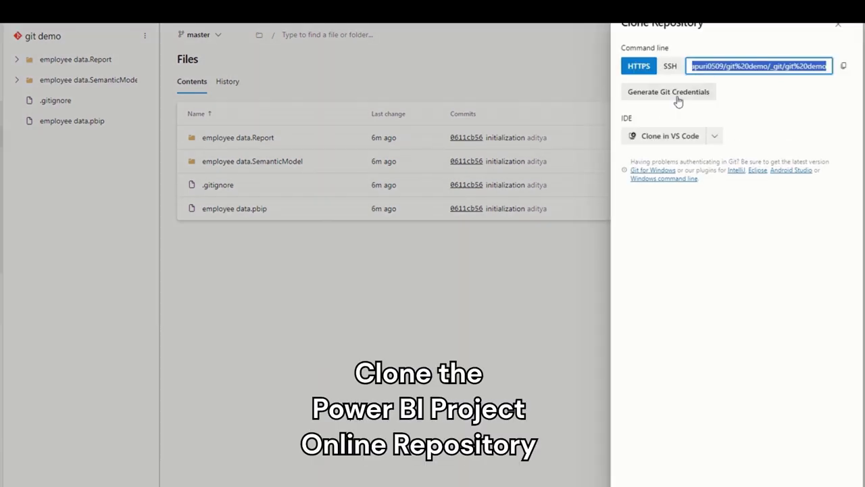
{"action": "left_click", "coordinate": [644, 137]}
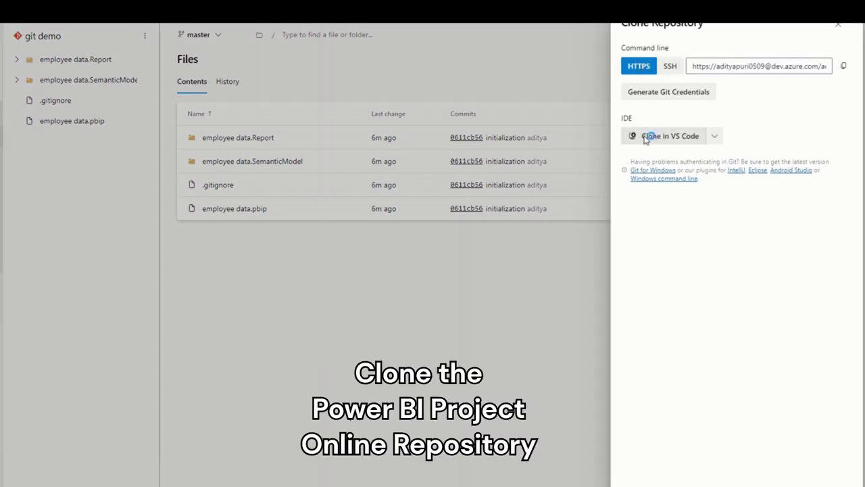
- Create an 'employee report' folder in Documents and clone the repository into it
{"action": "right_click", "coordinate": [643, 167]}
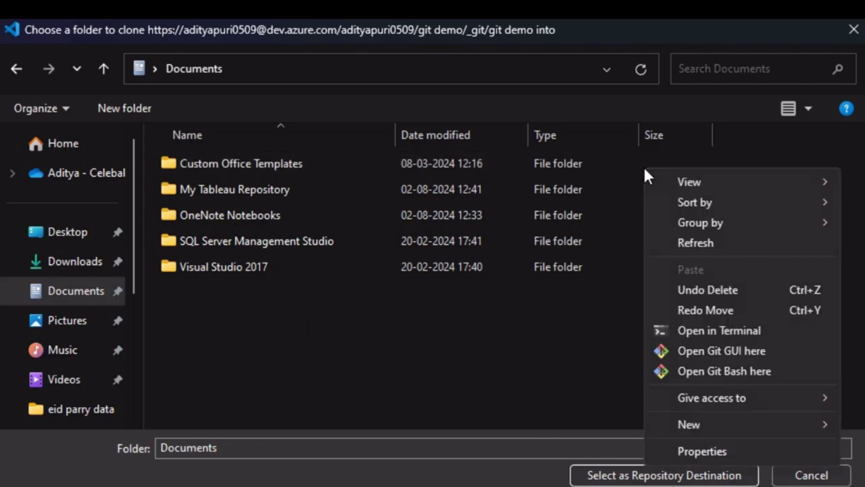
{"action": "mouse_move", "coordinate": [709, 417]}
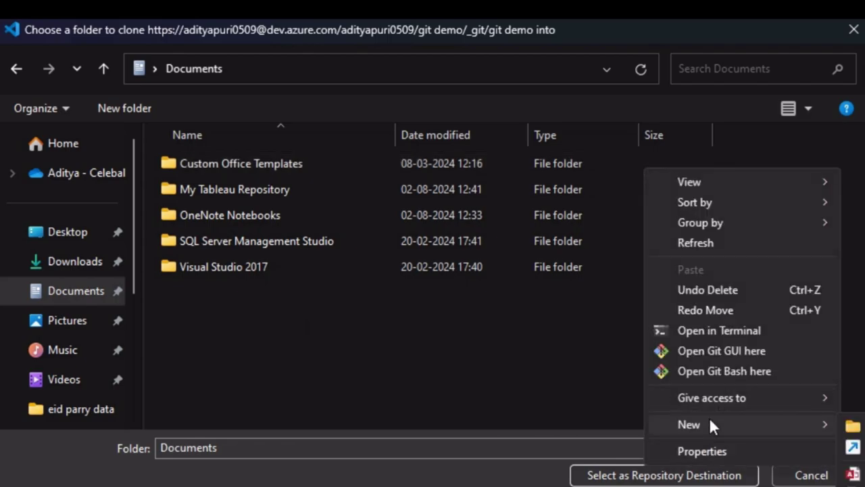
{"action": "left_click", "coordinate": [851, 421]}
{"action": "type", "text": "e"}
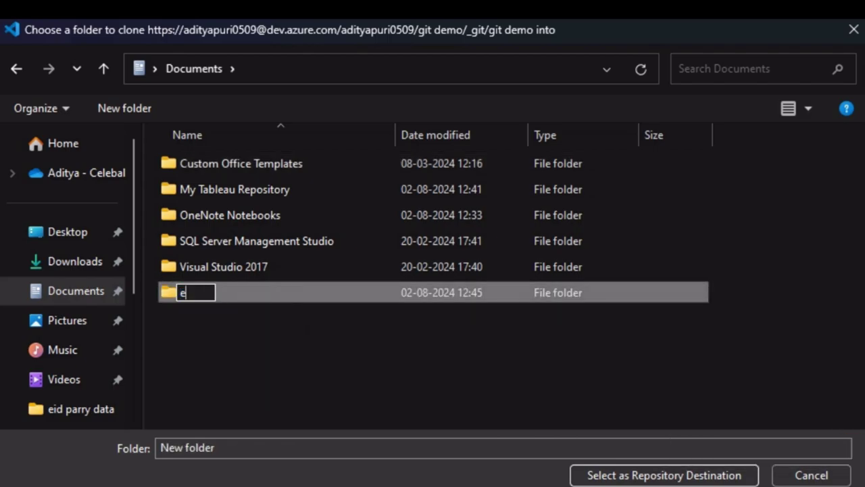
{"action": "type", "text": "mployee report"}
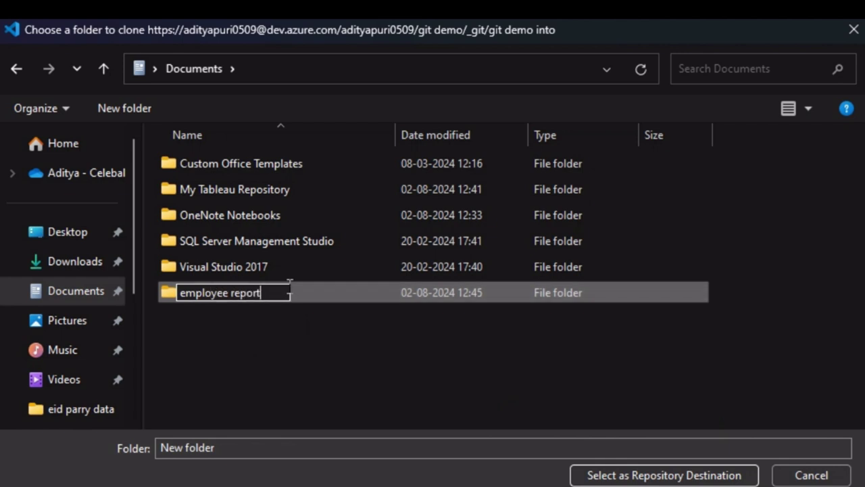
{"action": "left_click", "coordinate": [296, 335]}
{"action": "left_click", "coordinate": [272, 295]}
{"action": "double_click", "coordinate": [272, 295]}
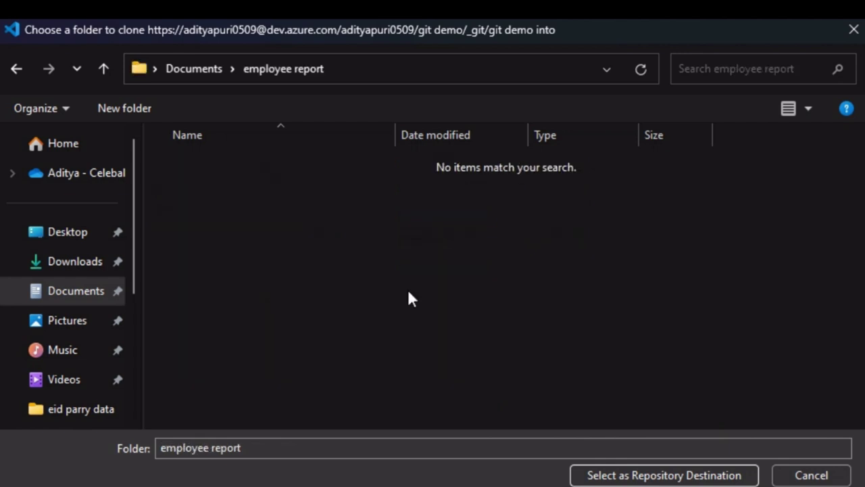
{"action": "left_click", "coordinate": [657, 476]}
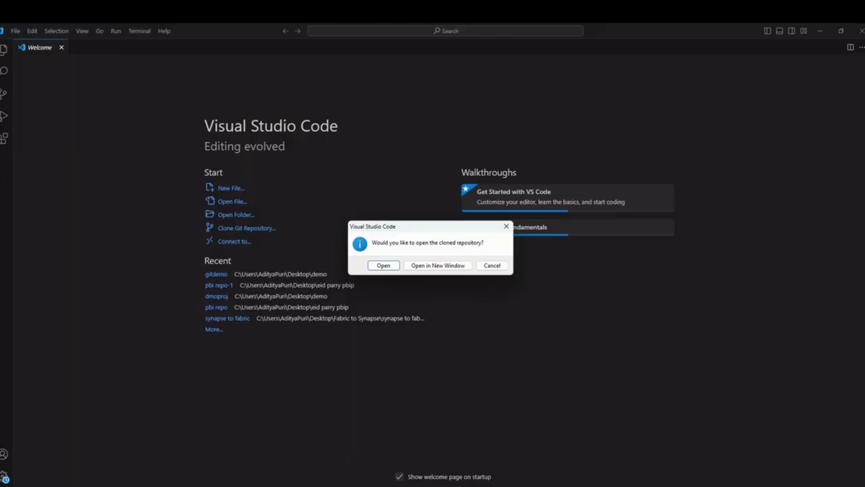
- Open the clone in a new window, trust the parent folder and authors, and maximize it
{"action": "left_click", "coordinate": [416, 265]}
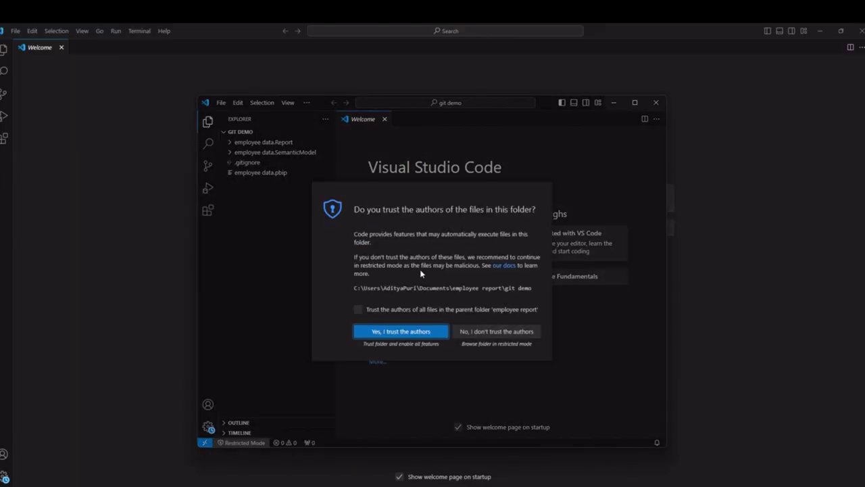
{"action": "left_click", "coordinate": [402, 308]}
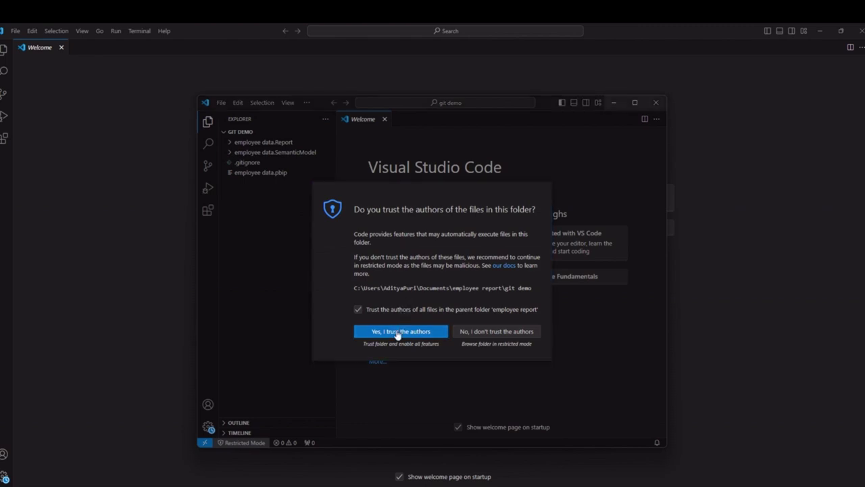
{"action": "left_click", "coordinate": [399, 331]}
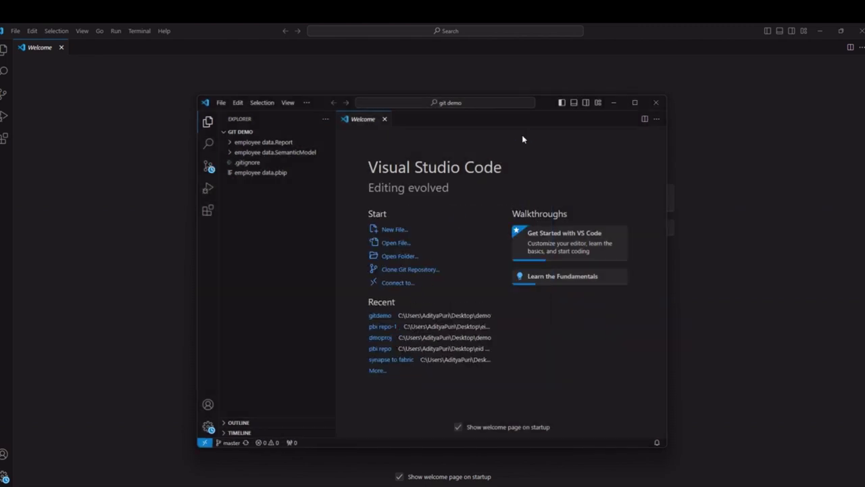
{"action": "left_click", "coordinate": [636, 101]}
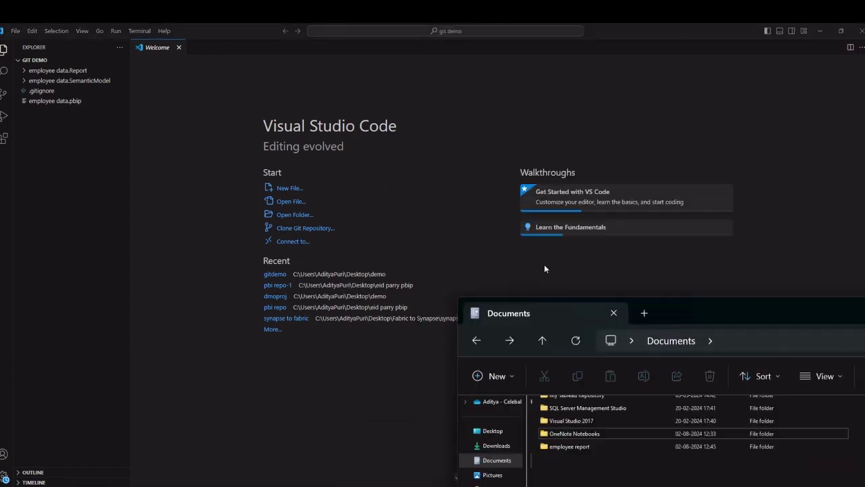
- Open the employee data .pbip project from Documents > employee report > git demo
{"action": "left_click", "coordinate": [426, 284]}
{"action": "double_click", "coordinate": [426, 284]}
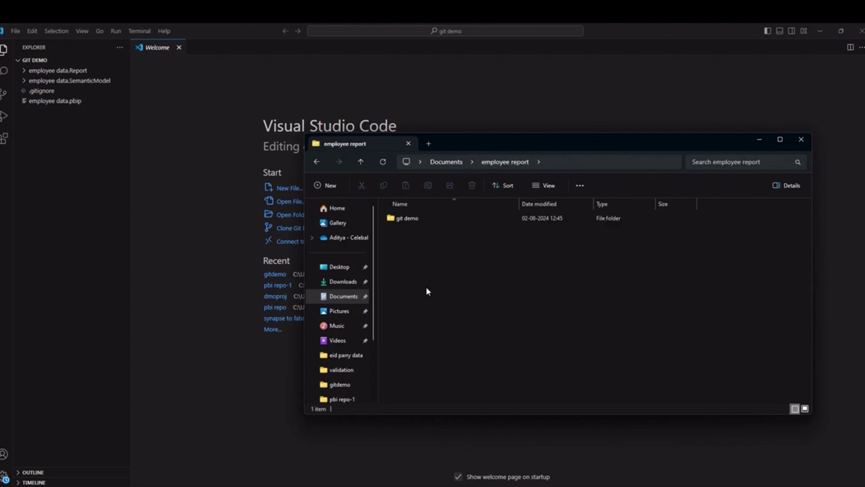
{"action": "double_click", "coordinate": [402, 218]}
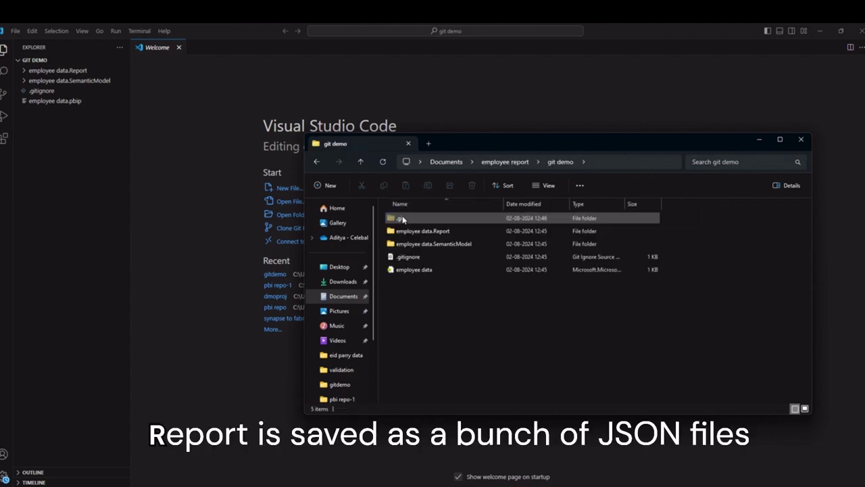
{"action": "left_click", "coordinate": [412, 271]}
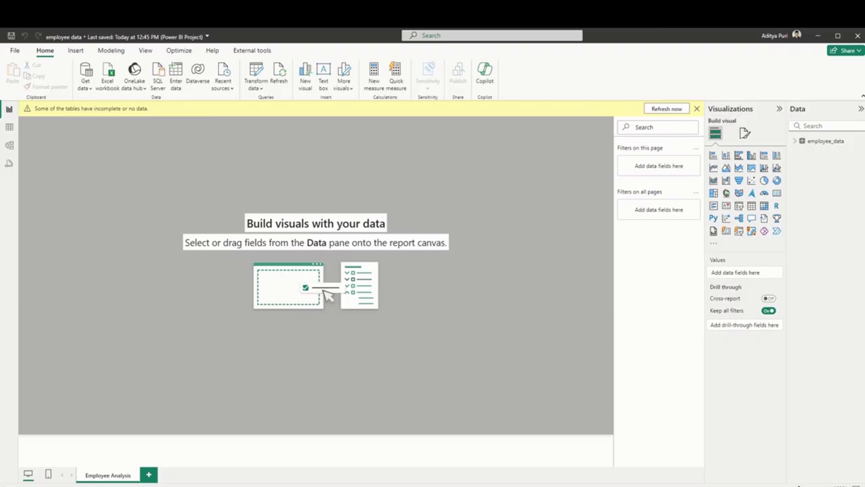
- Refresh the employee_data table, check its rows in Table view, then view VS Code source control
{"action": "left_click", "coordinate": [667, 110]}
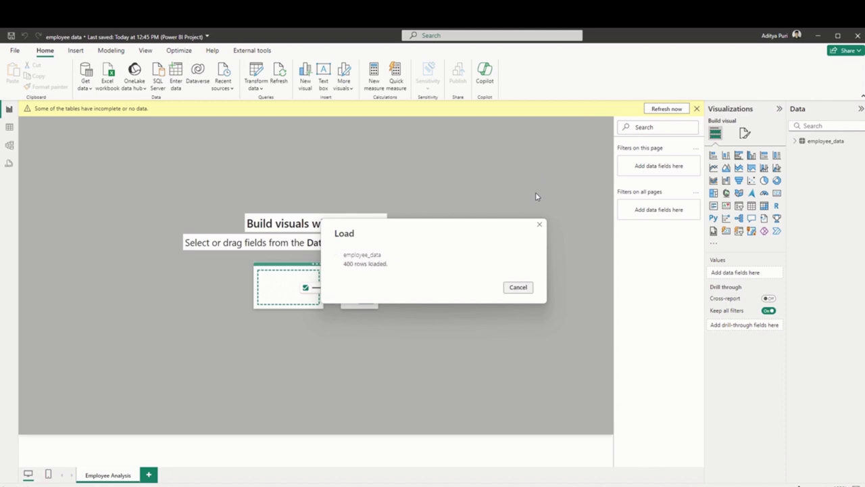
{"action": "left_click", "coordinate": [9, 128]}
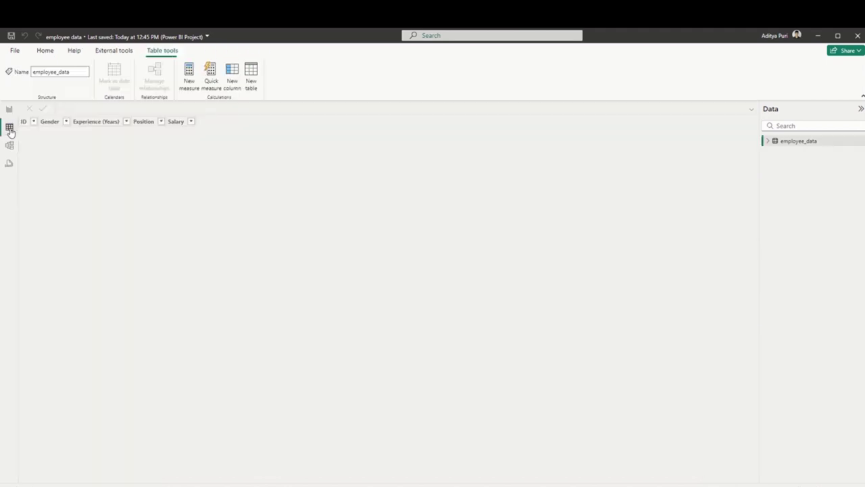
{"action": "left_click", "coordinate": [87, 121]}
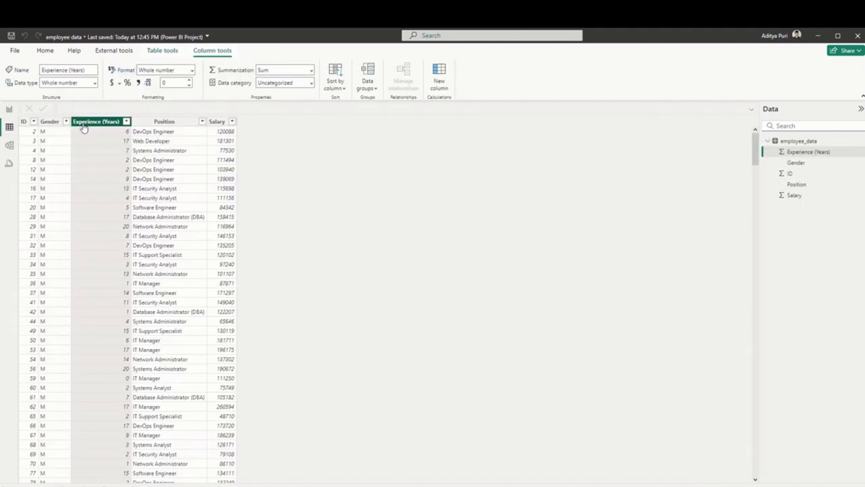
{"action": "left_click", "coordinate": [9, 108]}
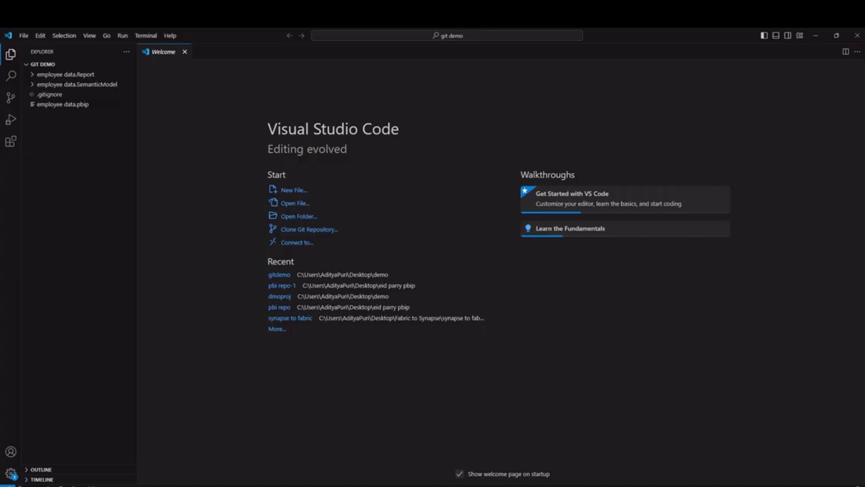
{"action": "left_click", "coordinate": [12, 98]}
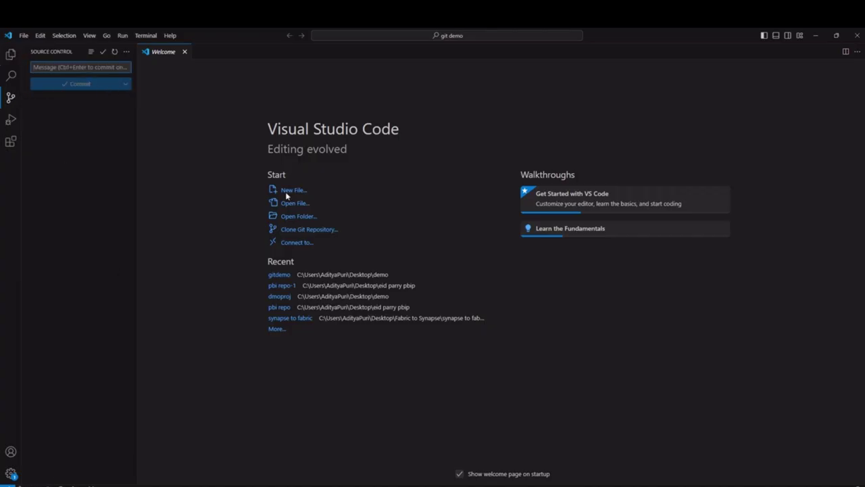
- Create and check out a new branch named dev-1, then return to Power BI
{"action": "left_click", "coordinate": [34, 485]}
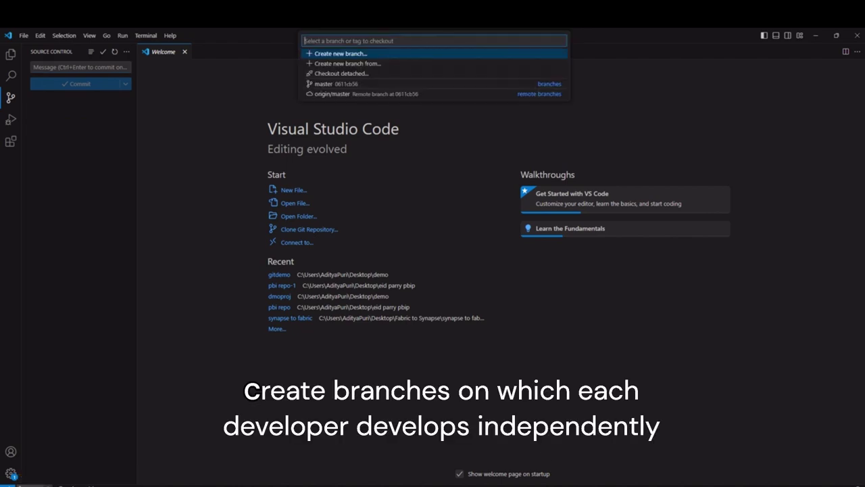
{"action": "left_click", "coordinate": [341, 55]}
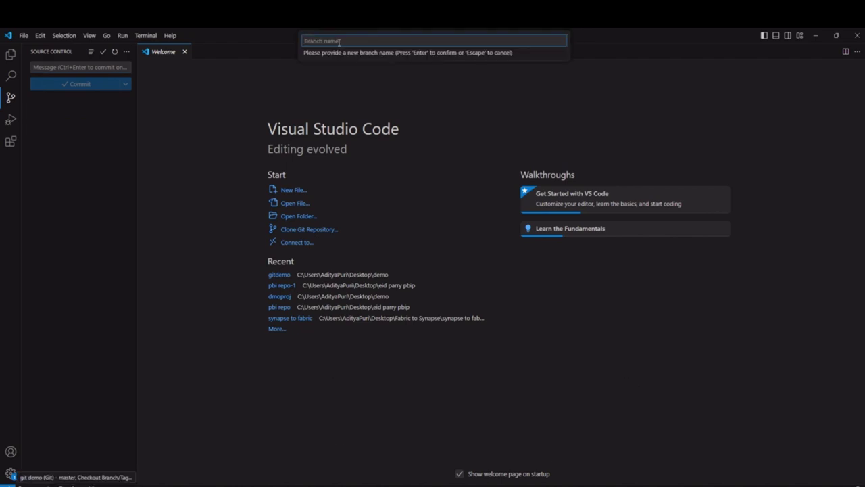
{"action": "type", "text": "dev 1"}
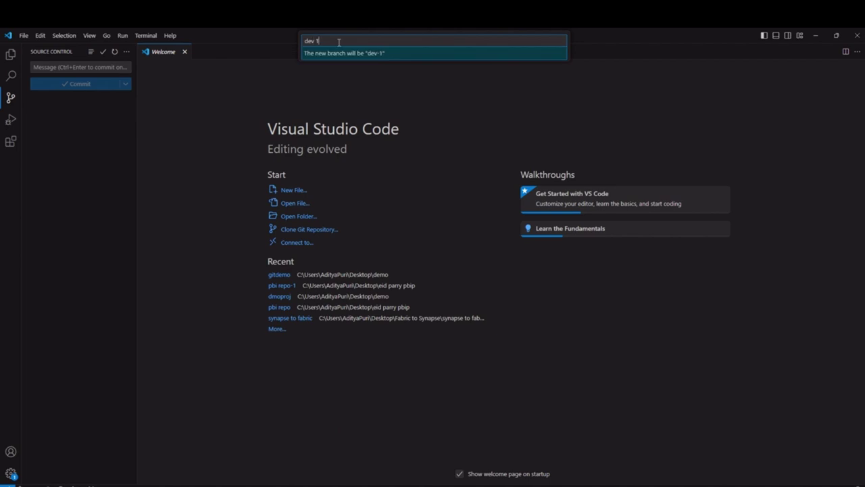
{"action": "key", "text": "Return"}
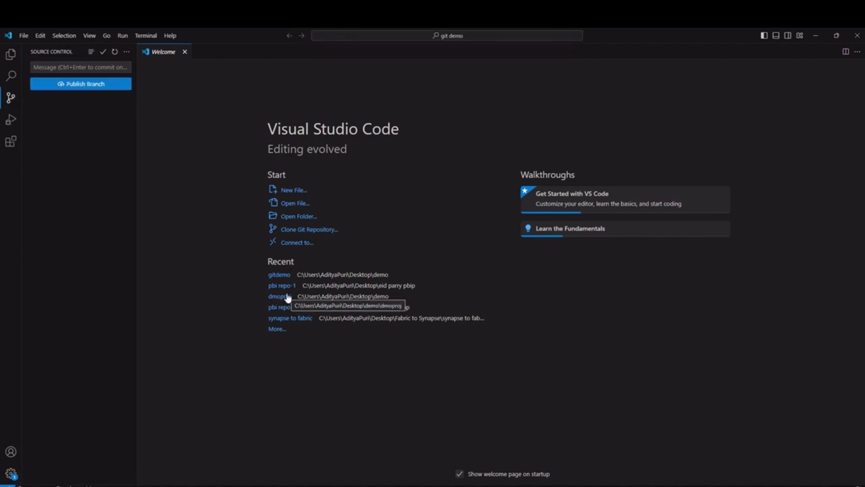
{"action": "key", "text": "alt+Tab"}
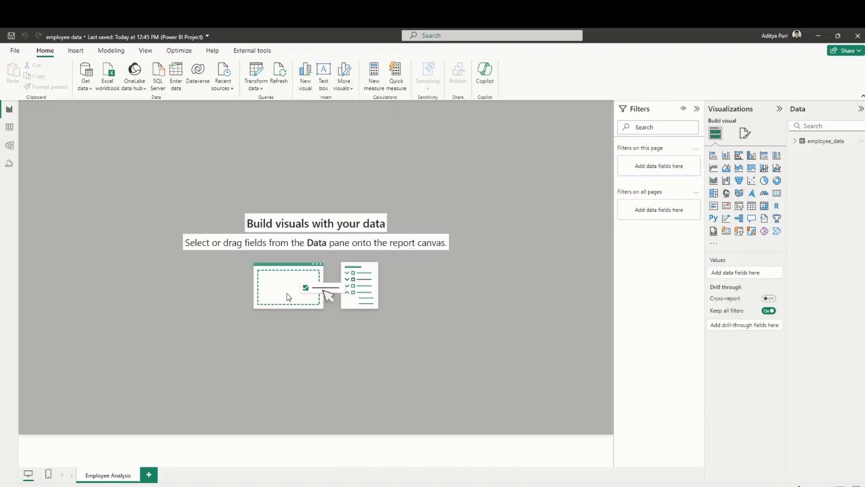
- Add a stacked column chart of Sum of Salary by Gender and enlarge it
{"action": "left_click", "coordinate": [726, 155]}
{"action": "left_click_drag", "start_coordinate": [77, 175], "coordinate": [86, 265]}
{"action": "left_click", "coordinate": [795, 141]}
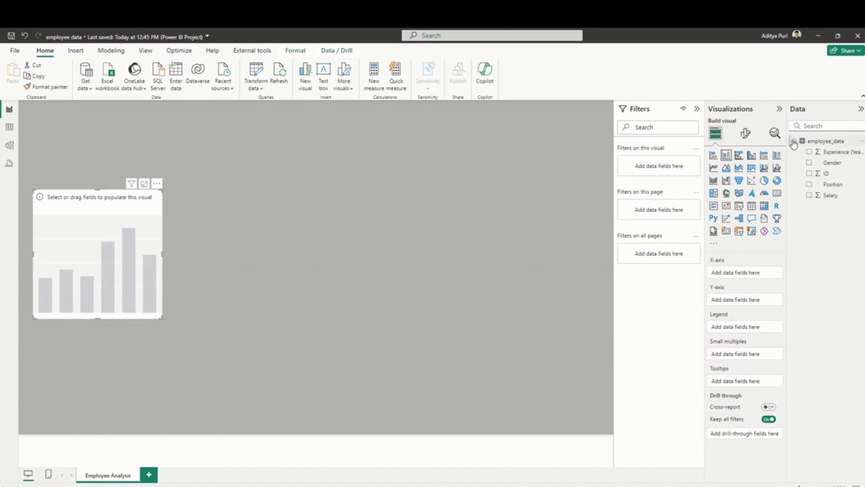
{"action": "left_click", "coordinate": [809, 163]}
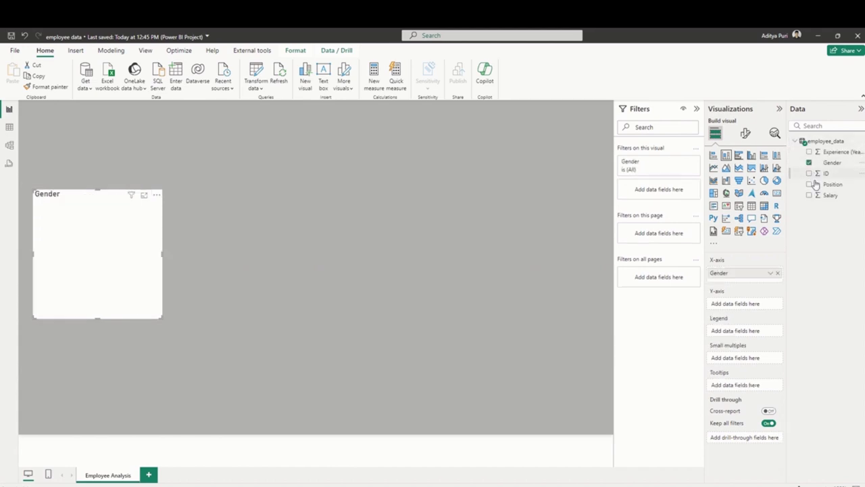
{"action": "left_click", "coordinate": [810, 195]}
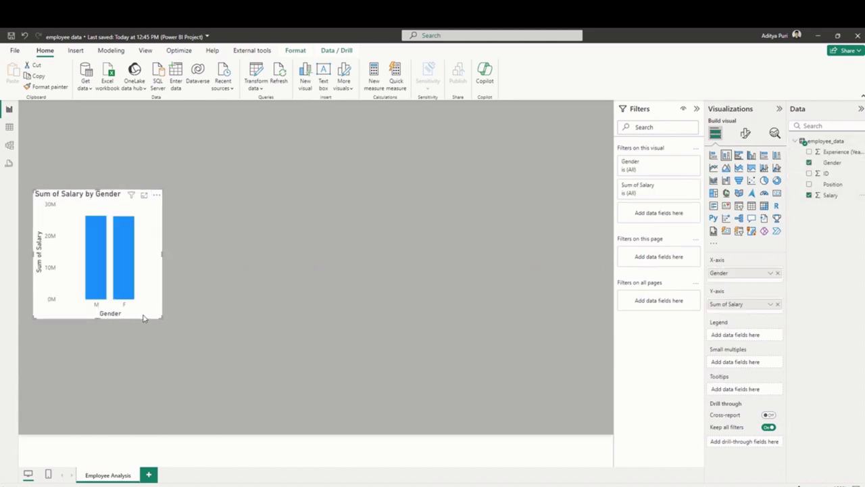
{"action": "left_click_drag", "start_coordinate": [162, 317], "coordinate": [220, 349]}
{"action": "left_click", "coordinate": [258, 325]}
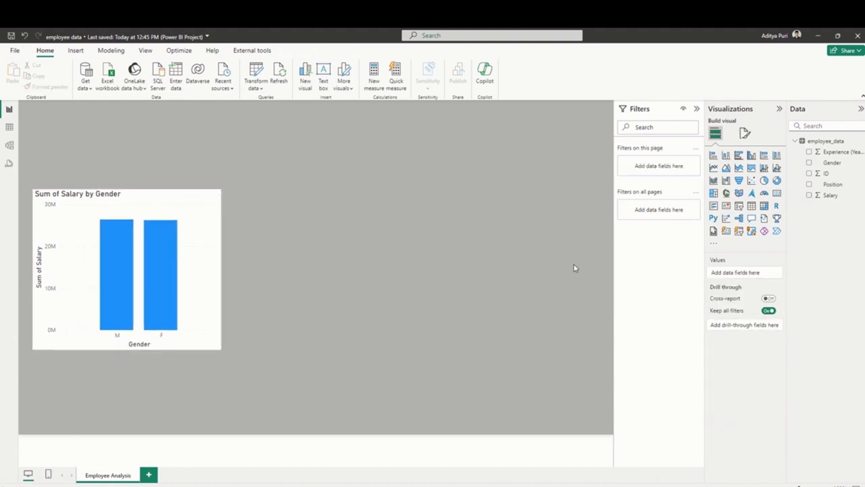
- Save the report with Ctrl+S
{"action": "left_click", "coordinate": [14, 51]}
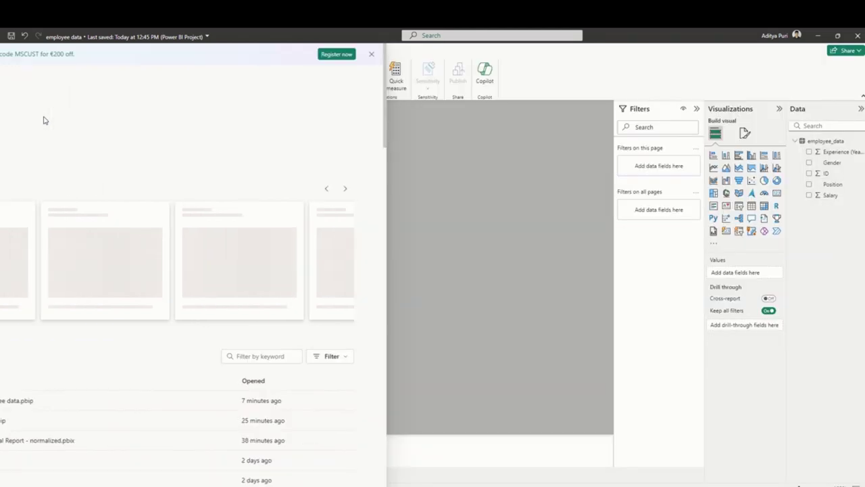
{"action": "key", "text": "Escape"}
{"action": "key", "text": "ctrl+s"}
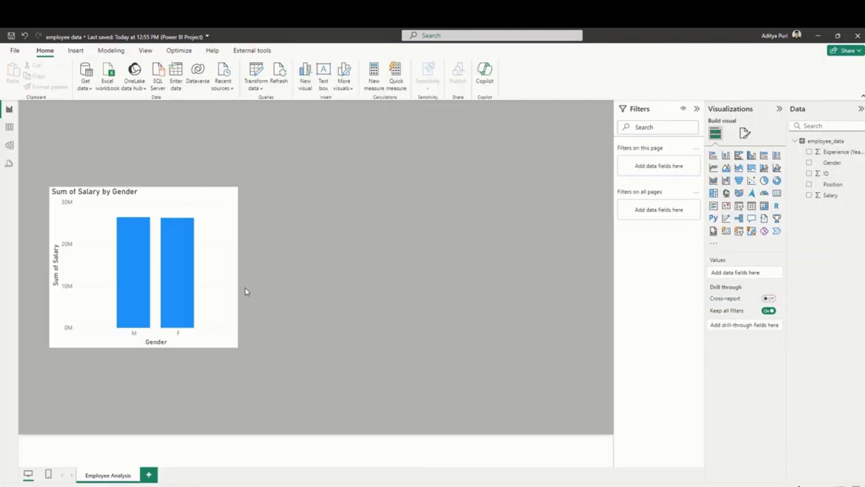
{"action": "key", "text": "alt+Tab"}
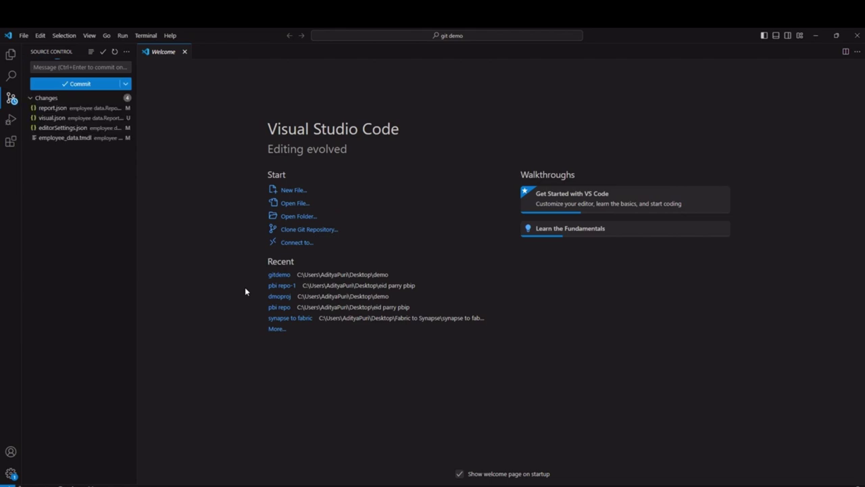
- Review the diffs of report.json, visual.json, editorSettings.json and employee_data.tmdl
{"action": "left_click", "coordinate": [82, 109]}
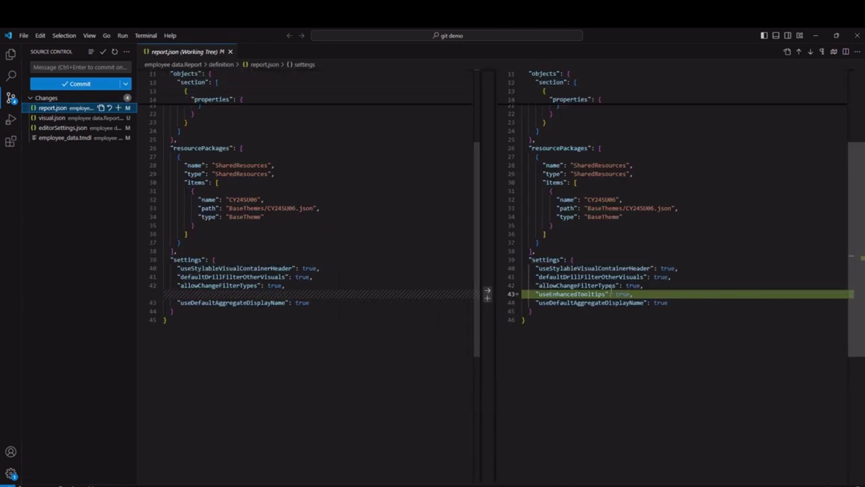
{"action": "left_click", "coordinate": [51, 118]}
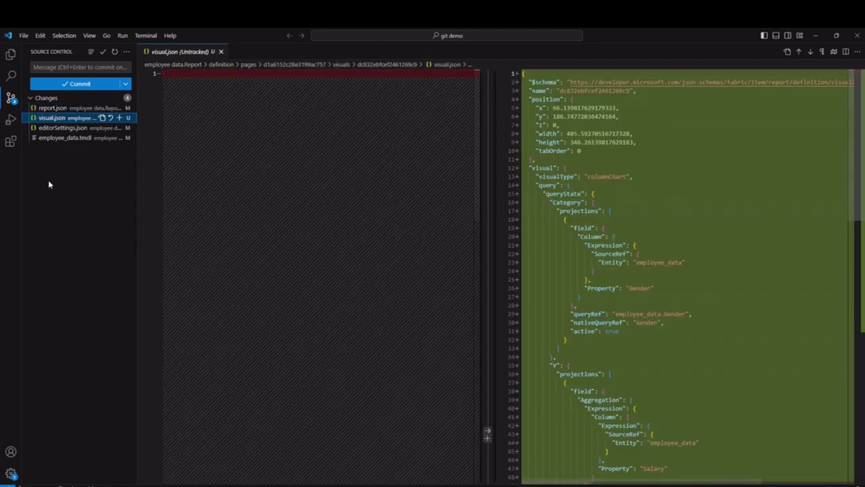
{"action": "left_click", "coordinate": [61, 128]}
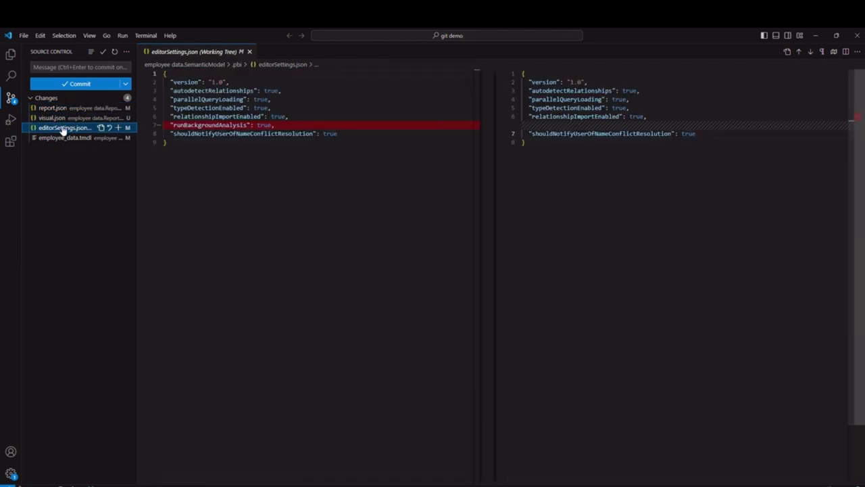
{"action": "left_click", "coordinate": [65, 138]}
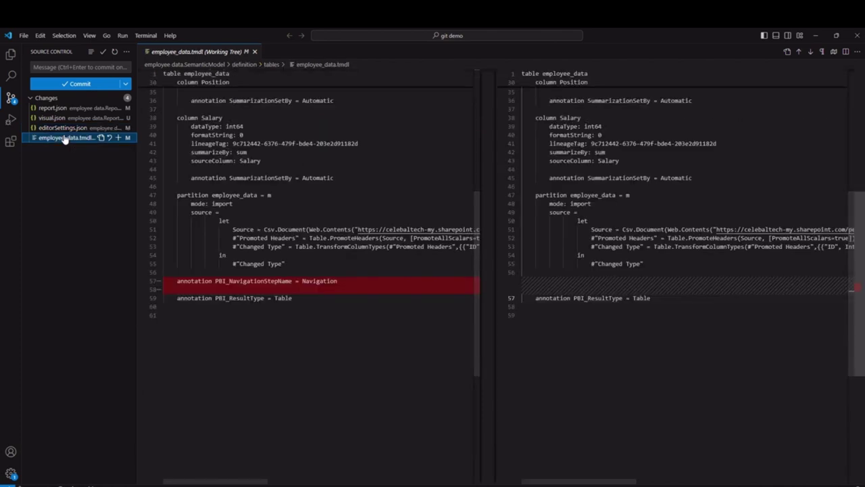
- Stage all four changes, commit them as 'added column chart', and publish dev-1
{"action": "left_click", "coordinate": [115, 99]}
{"action": "left_click", "coordinate": [83, 67]}
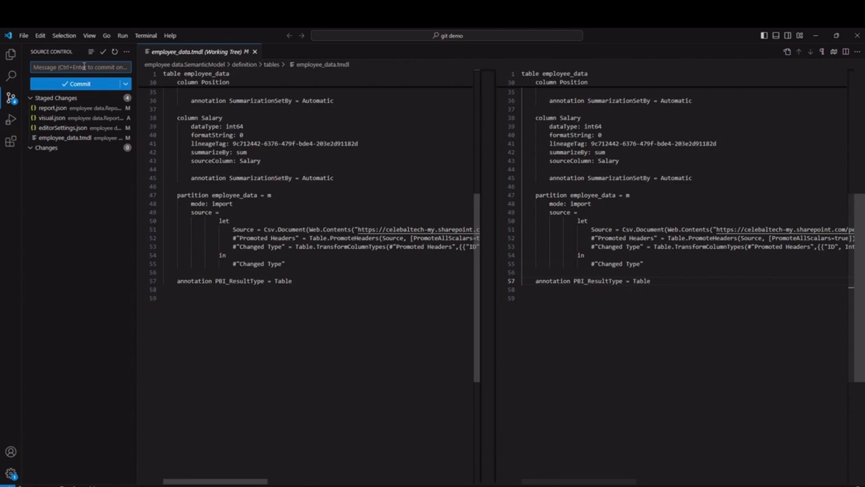
{"action": "type", "text": "added col"}
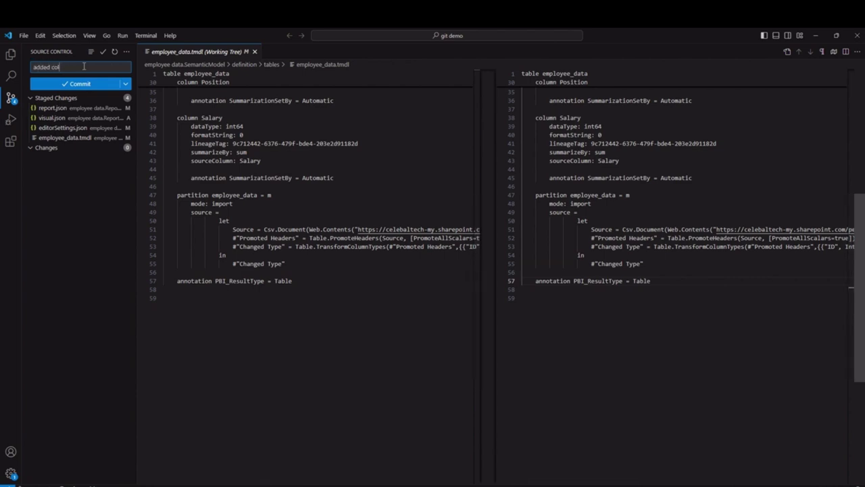
{"action": "type", "text": "umn chart"}
{"action": "left_click", "coordinate": [106, 91]}
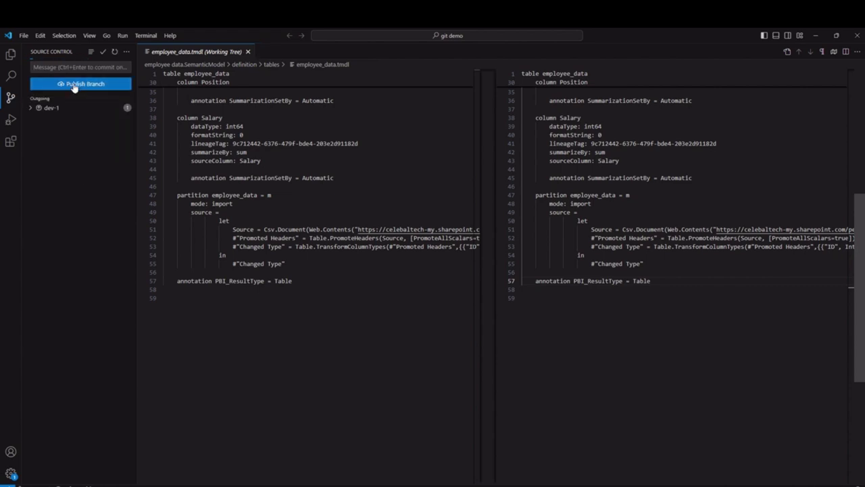
{"action": "left_click", "coordinate": [73, 86]}
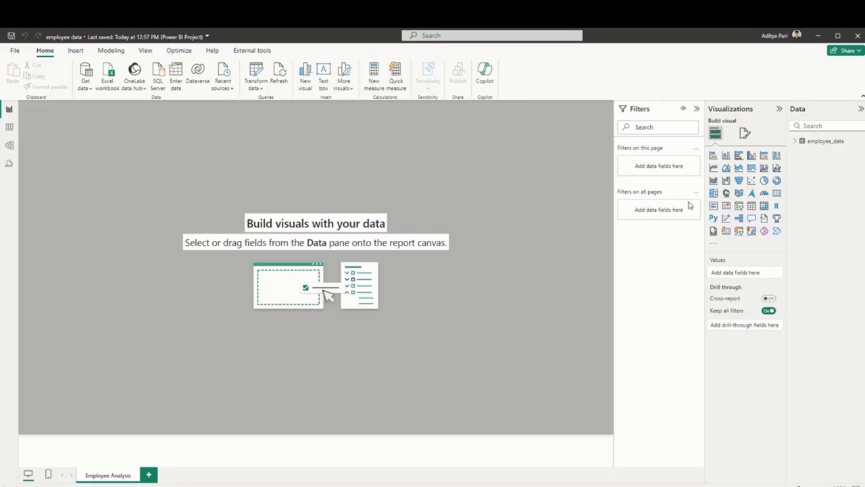
- Add a table of Position with Sum of Salary to the page and save the report
{"action": "left_click", "coordinate": [795, 141]}
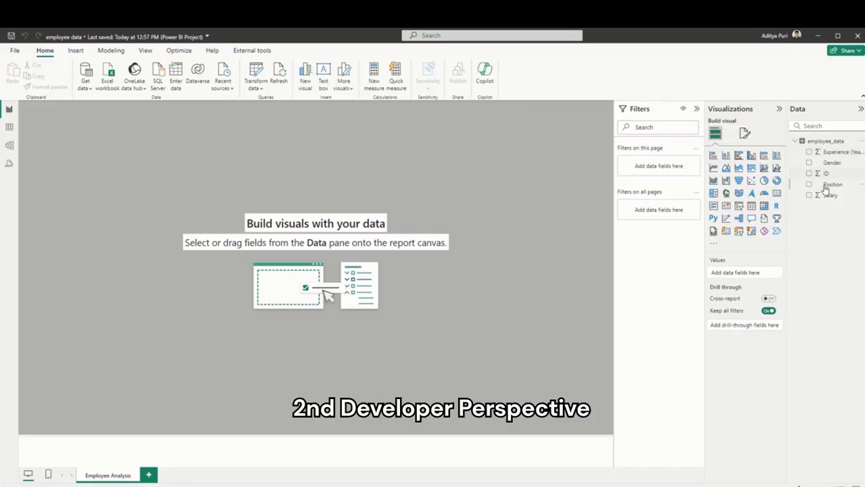
{"action": "left_click_drag", "start_coordinate": [828, 187], "coordinate": [534, 255]}
{"action": "left_click_drag", "start_coordinate": [831, 194], "coordinate": [555, 273]}
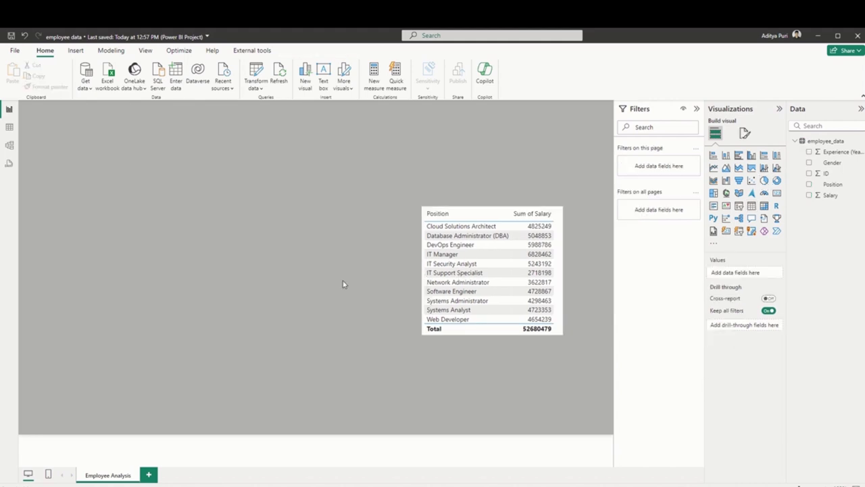
{"action": "left_click", "coordinate": [14, 51]}
{"action": "left_click", "coordinate": [39, 113]}
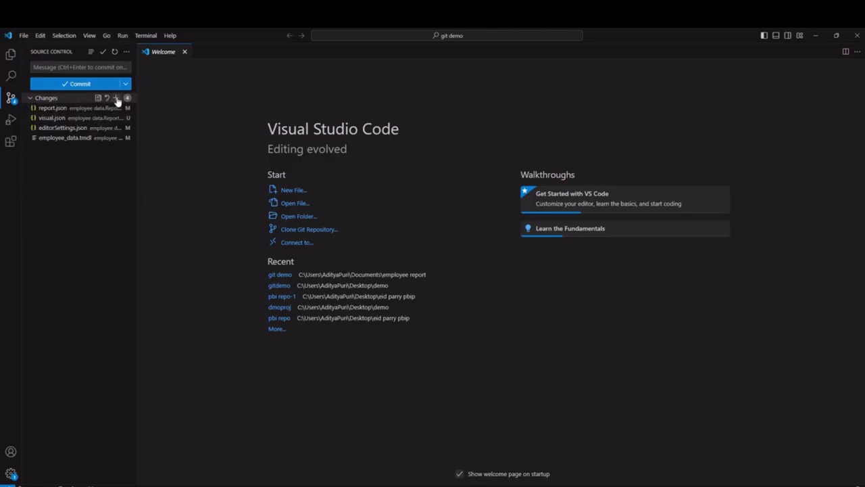
- Stage all four report file changes, commit them as 'added table', and publish the dev-2 branch
{"action": "left_click", "coordinate": [116, 98]}
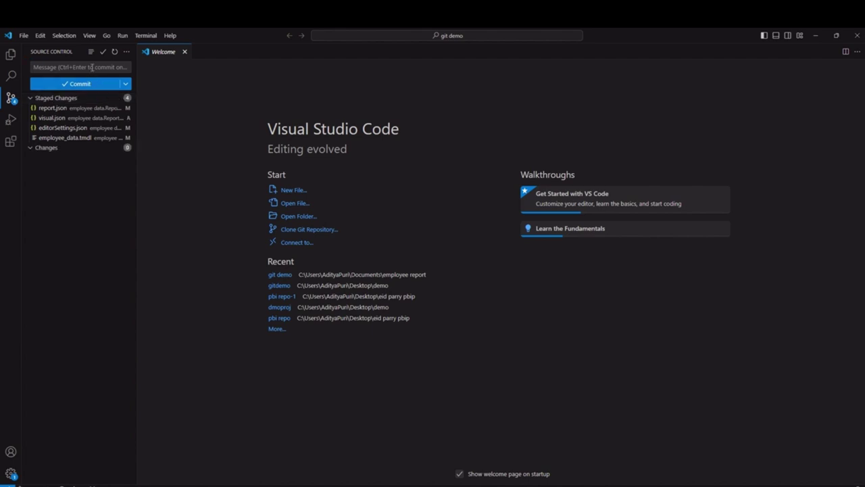
{"action": "left_click", "coordinate": [91, 68]}
{"action": "type", "text": "added table"}
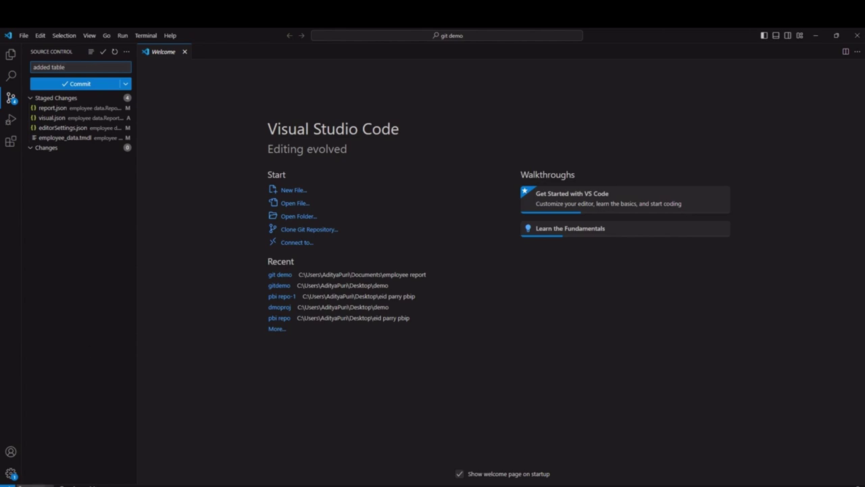
{"action": "left_click", "coordinate": [31, 484]}
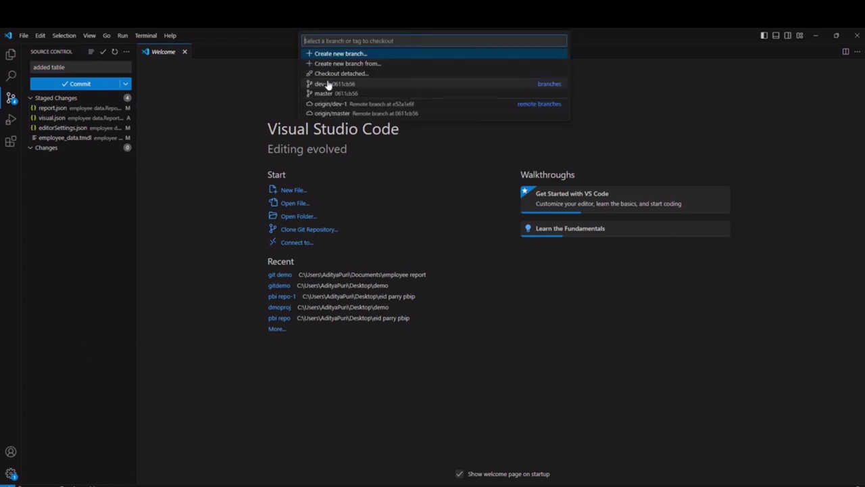
{"action": "key", "text": "Escape"}
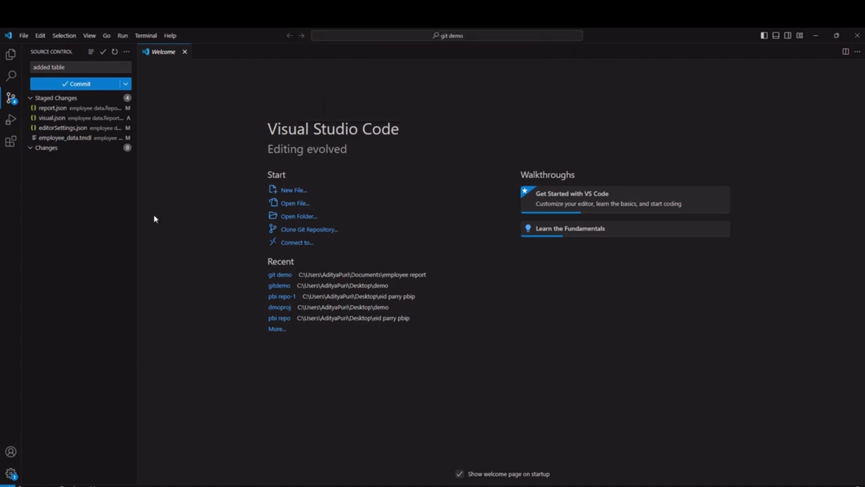
{"action": "left_click", "coordinate": [77, 88]}
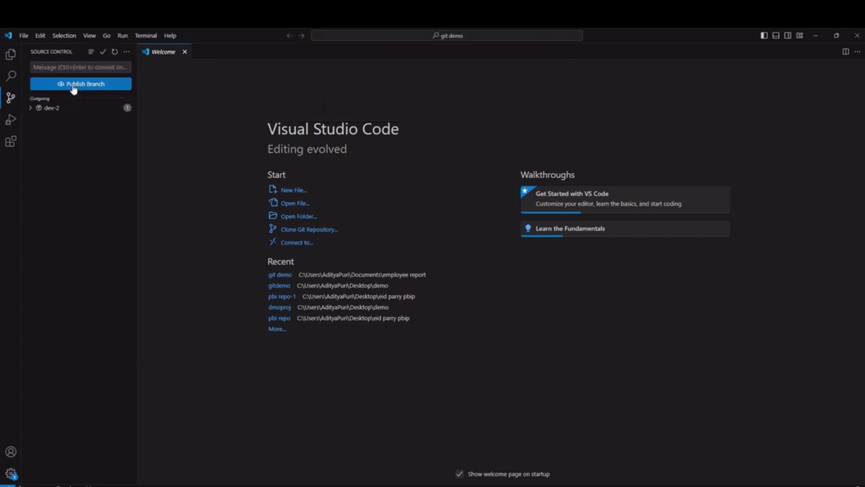
{"action": "left_click", "coordinate": [74, 85]}
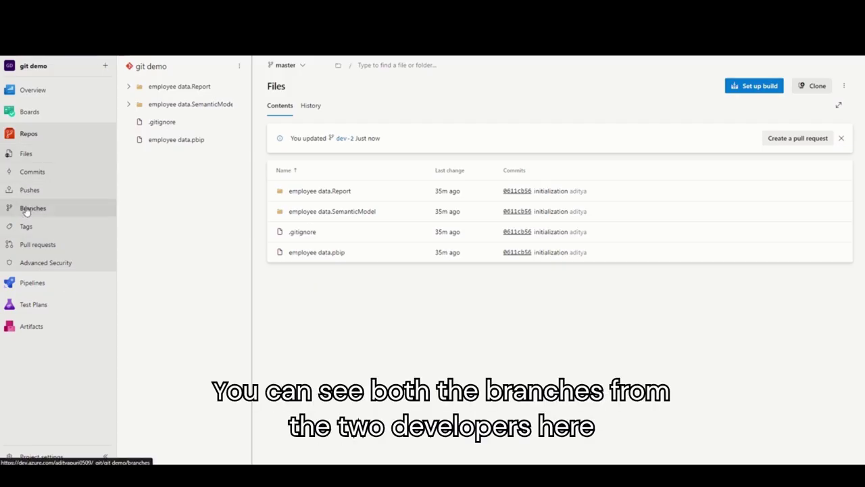
- Review the dev-2 branch's file contents and commit history, then go to the empty Pull requests page
{"action": "left_click", "coordinate": [32, 208]}
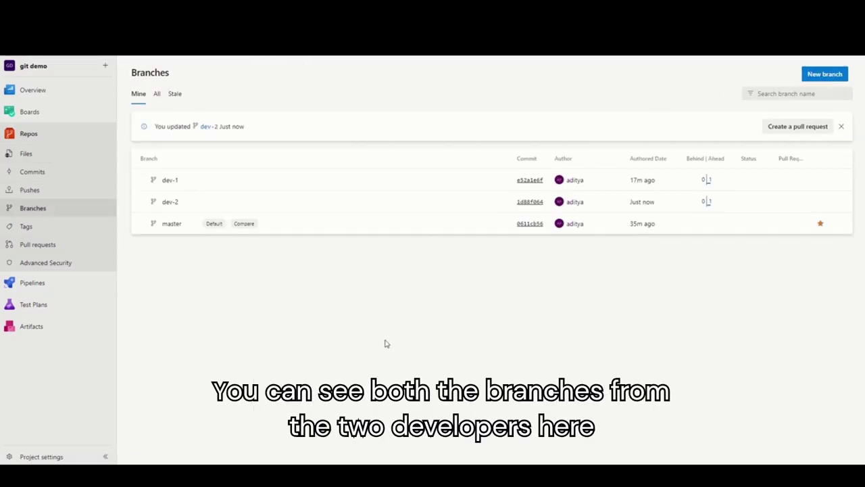
{"action": "left_click", "coordinate": [172, 205]}
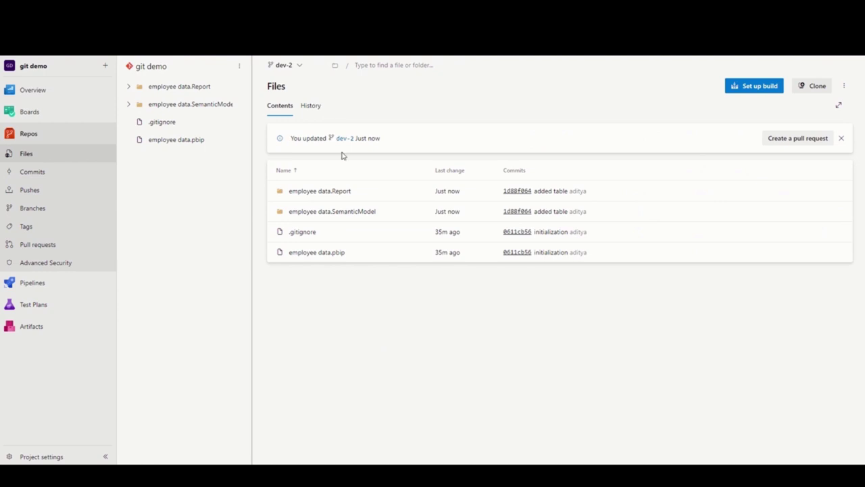
{"action": "left_click", "coordinate": [311, 105]}
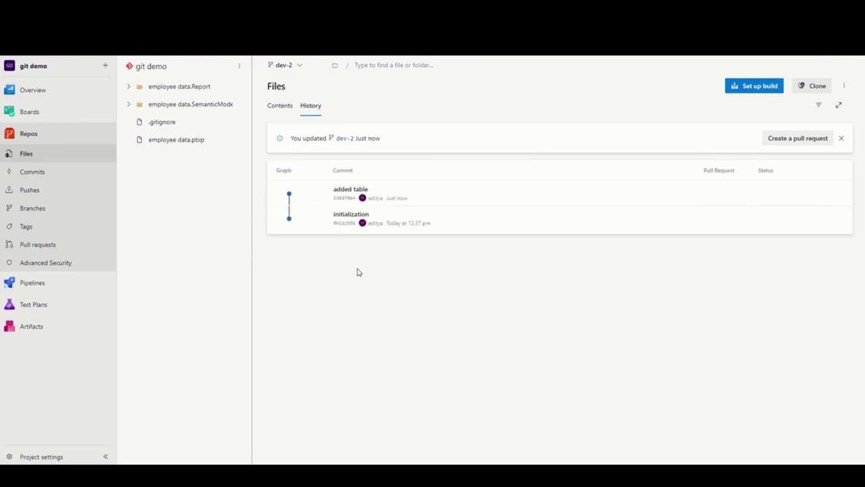
{"action": "left_click", "coordinate": [279, 115]}
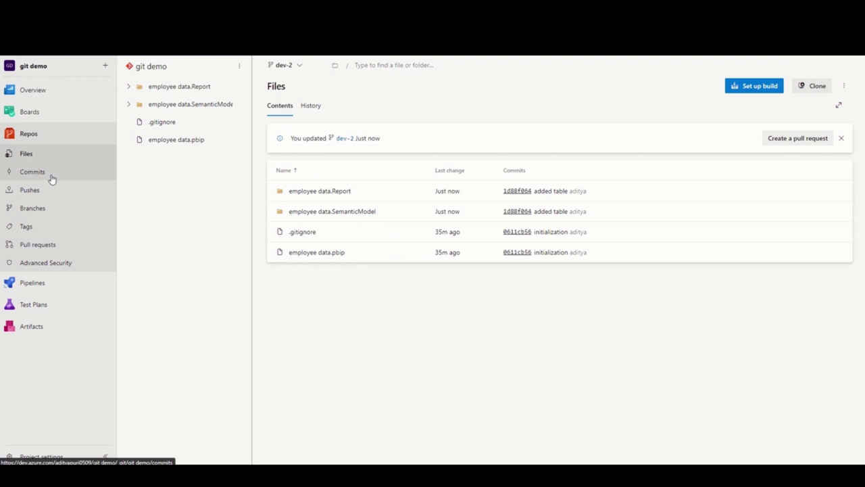
{"action": "left_click", "coordinate": [41, 208]}
{"action": "left_click", "coordinate": [173, 205]}
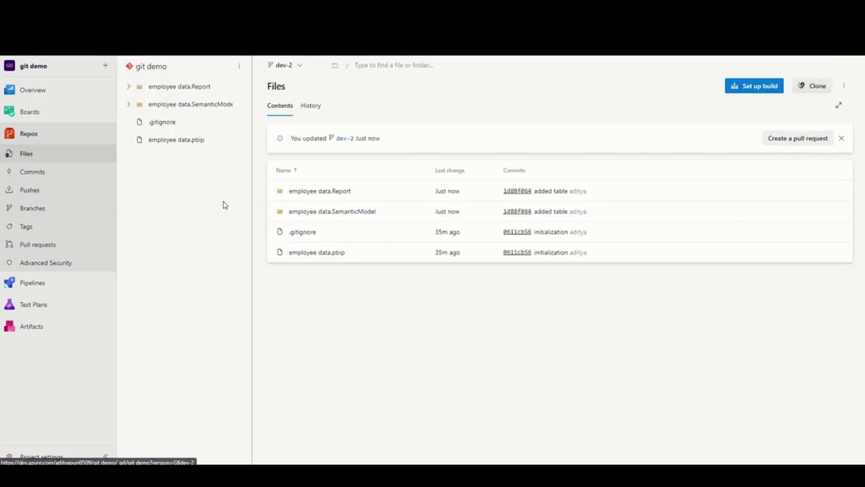
{"action": "left_click", "coordinate": [310, 108]}
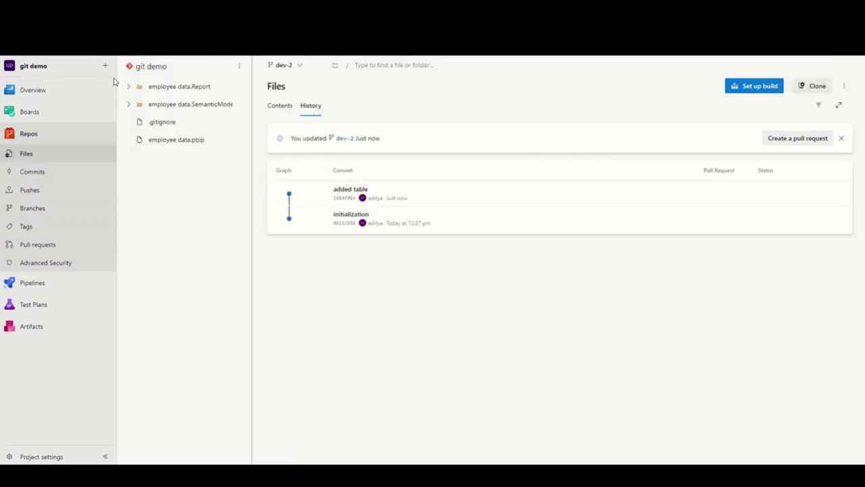
{"action": "left_click", "coordinate": [48, 245]}
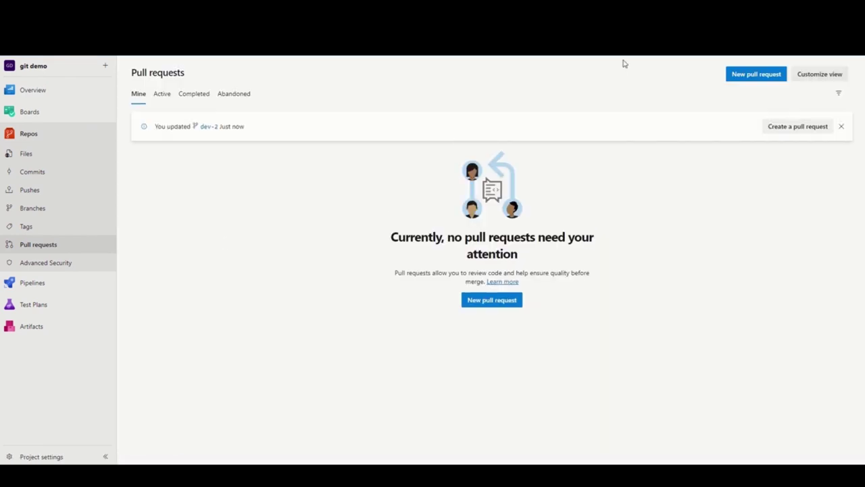
- Create the 'added column chart' pull request from dev-1 into master
{"action": "left_click", "coordinate": [756, 74]}
{"action": "left_click", "coordinate": [158, 90]}
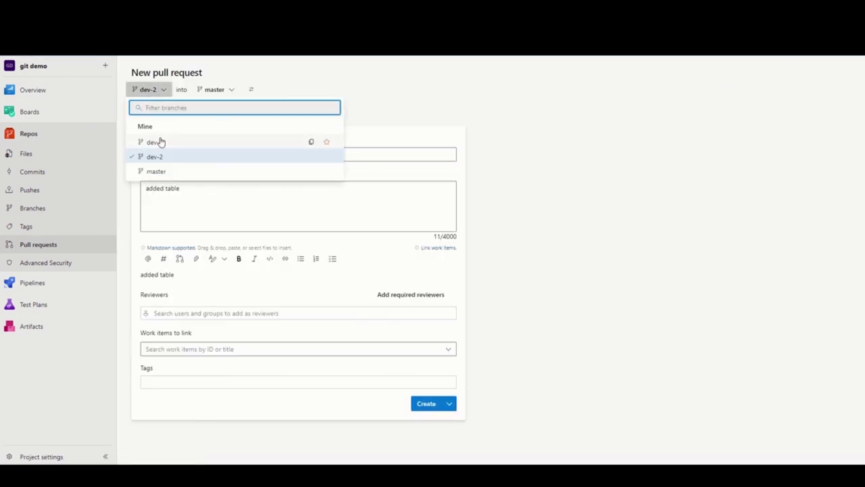
{"action": "left_click", "coordinate": [162, 141]}
{"action": "left_click", "coordinate": [187, 188]}
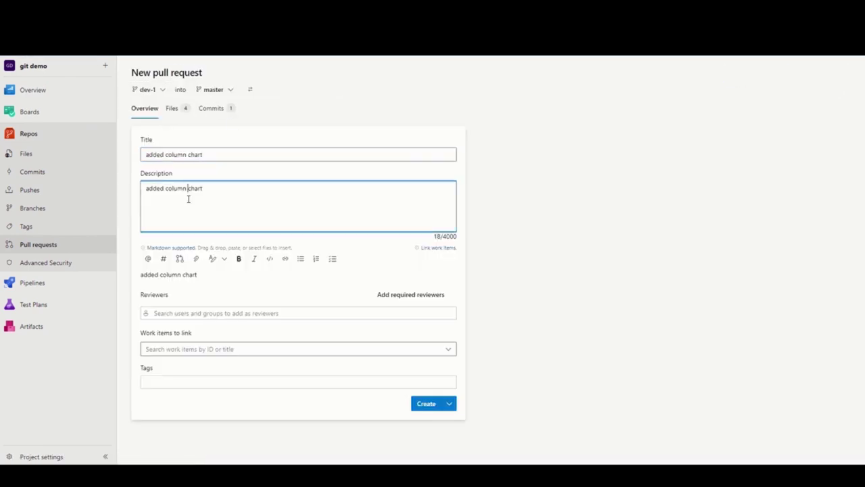
{"action": "left_click", "coordinate": [426, 405]}
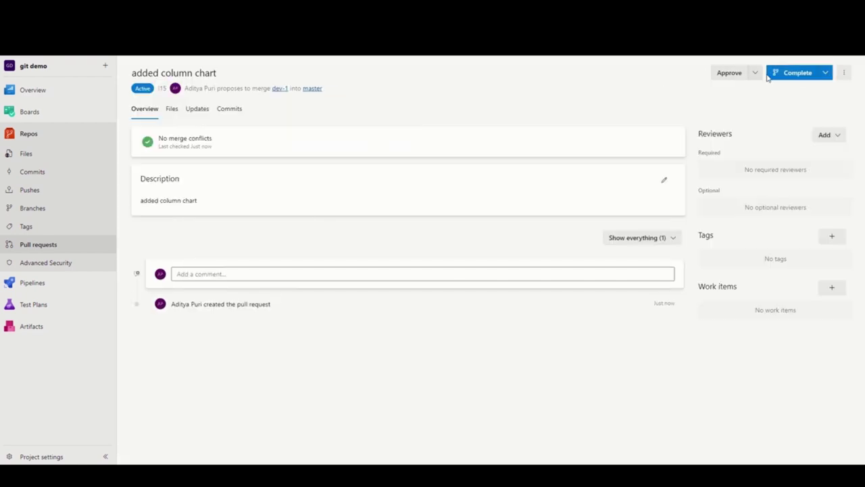
- Create the 'added table' pull request from dev-2 into master, then reopen the column chart PR
{"action": "left_click", "coordinate": [56, 246]}
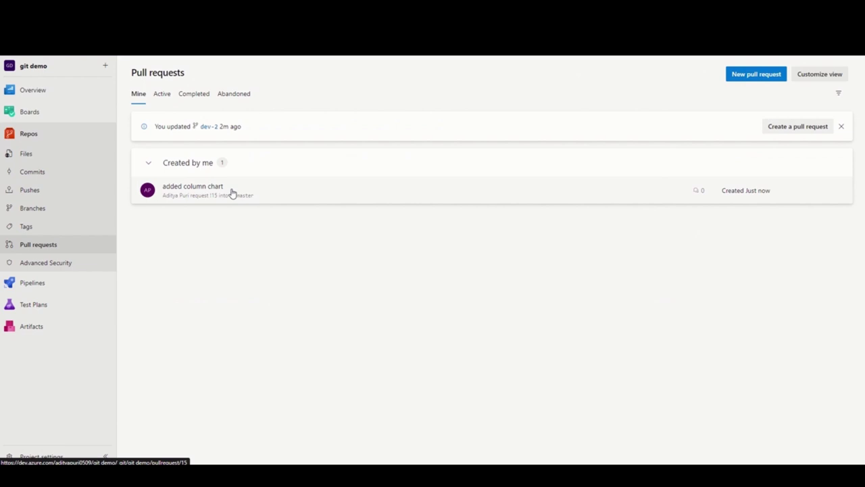
{"action": "left_click", "coordinate": [746, 80]}
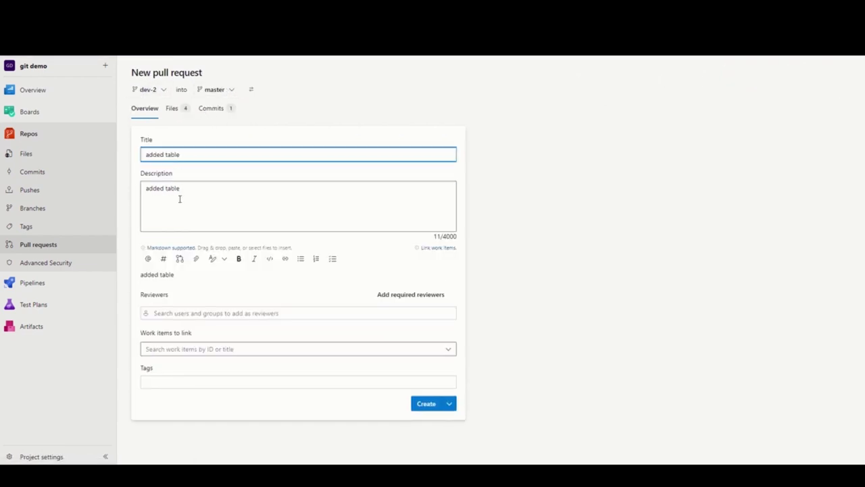
{"action": "left_click", "coordinate": [427, 405]}
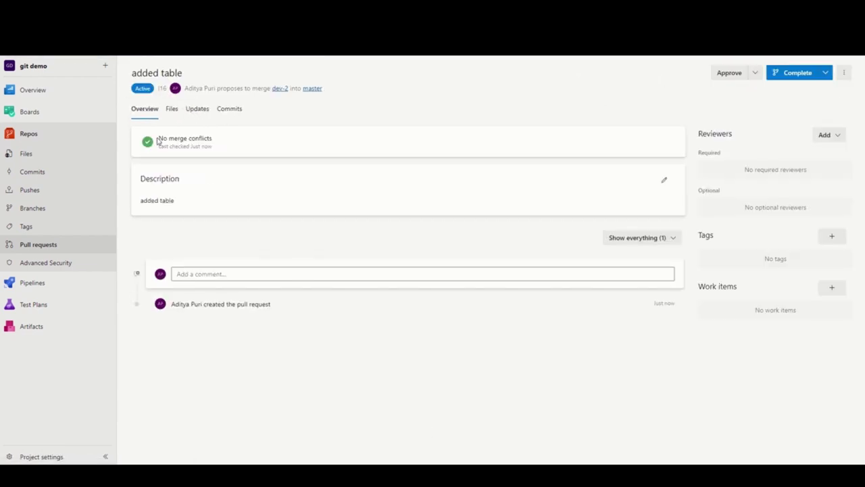
{"action": "left_click_drag", "start_coordinate": [158, 140], "coordinate": [223, 141]}
{"action": "left_click", "coordinate": [210, 167]}
{"action": "left_click", "coordinate": [79, 252]}
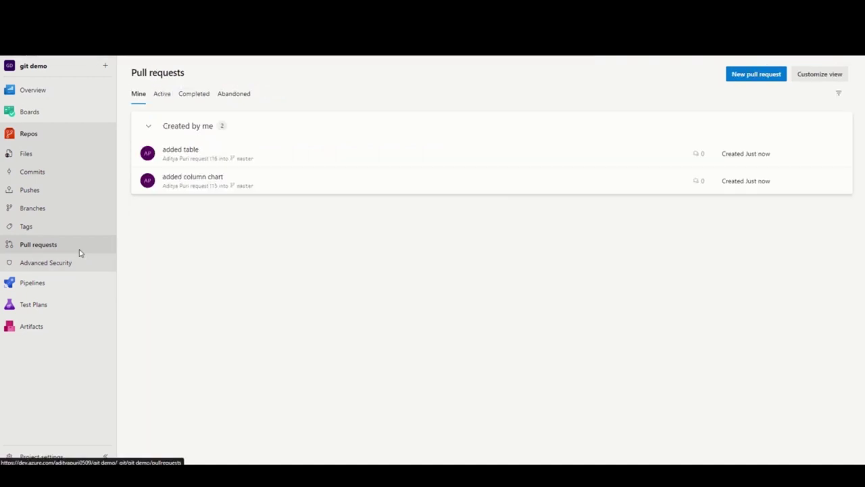
{"action": "left_click", "coordinate": [181, 177]}
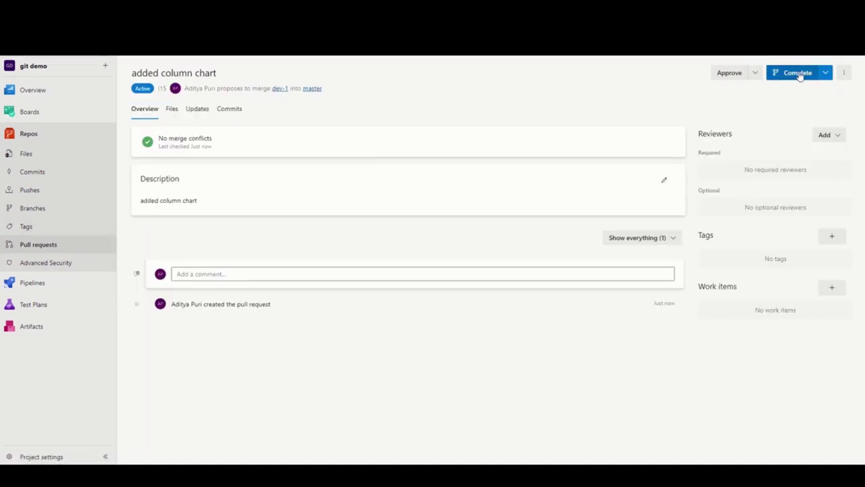
- Complete the 'added column chart' pull request, merging dev-1 into master
{"action": "left_click", "coordinate": [755, 73]}
{"action": "left_click", "coordinate": [794, 94]}
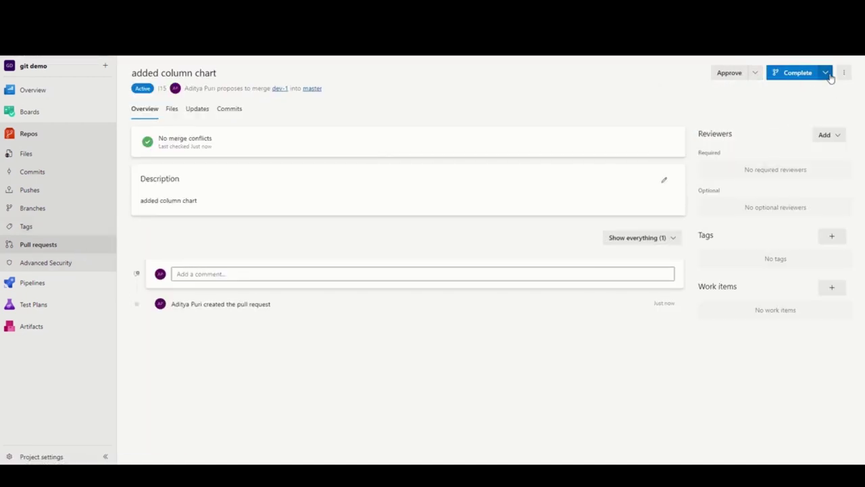
{"action": "left_click", "coordinate": [827, 75]}
{"action": "left_click", "coordinate": [779, 93]}
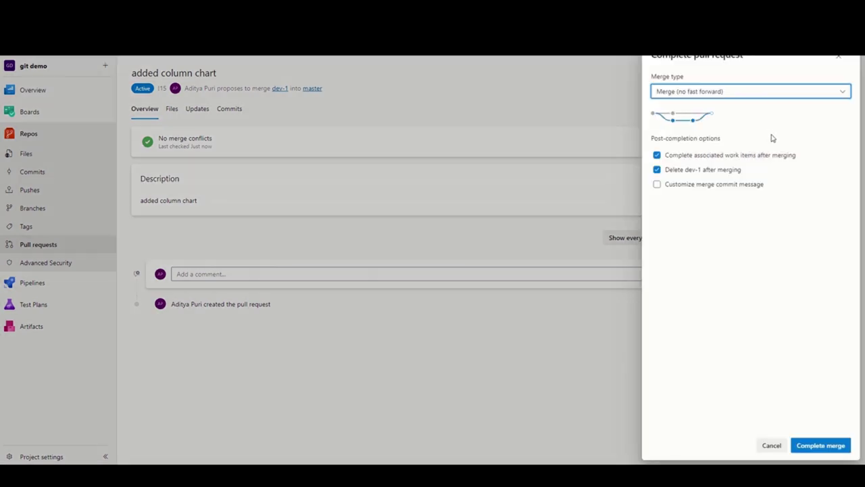
{"action": "left_click", "coordinate": [819, 445]}
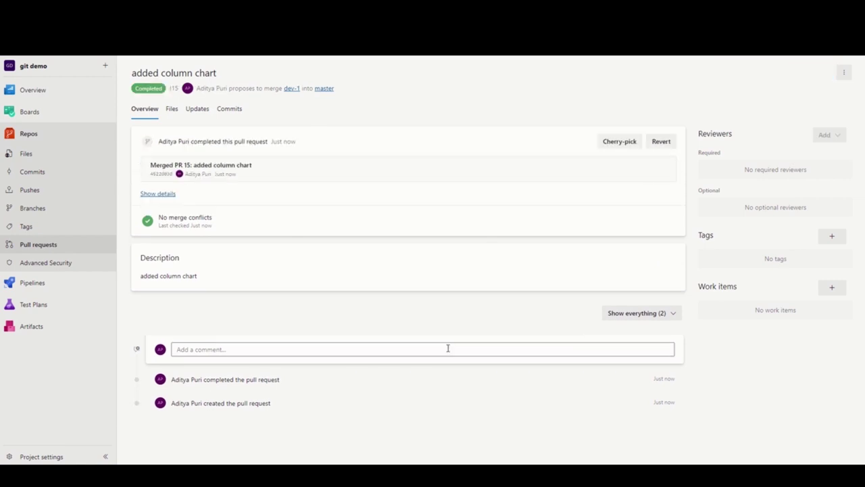
- Complete the 'added table' pull request, merging dev-2 into master
{"action": "left_click", "coordinate": [66, 207]}
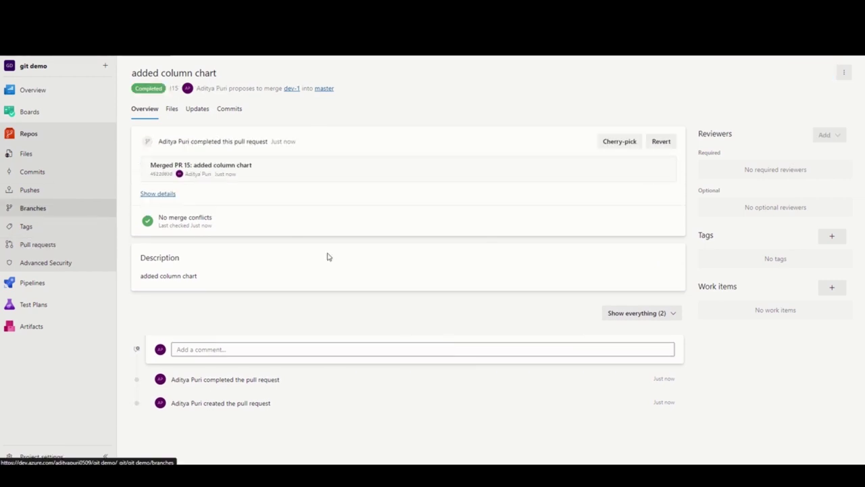
{"action": "left_click", "coordinate": [39, 248]}
{"action": "left_click", "coordinate": [189, 157]}
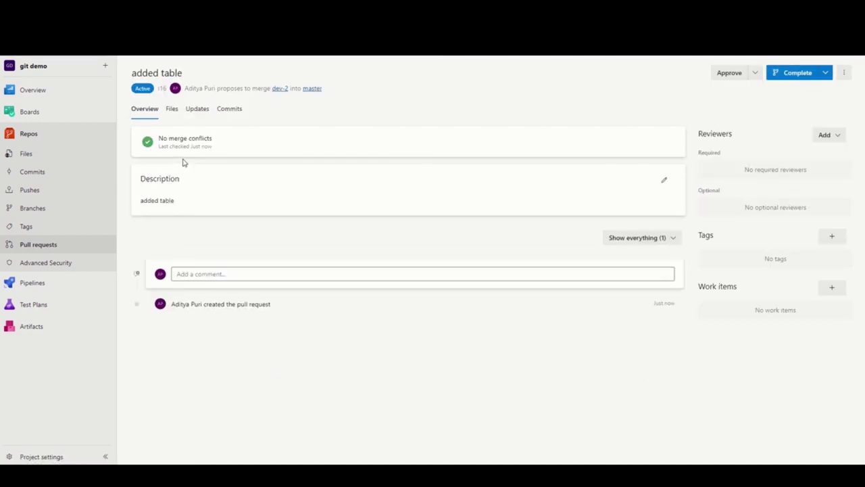
{"action": "left_click", "coordinate": [802, 74]}
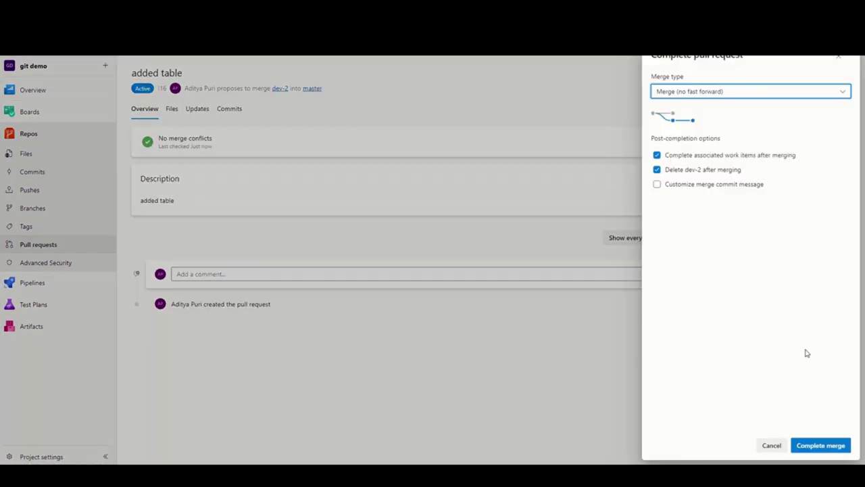
{"action": "left_click", "coordinate": [820, 445]}
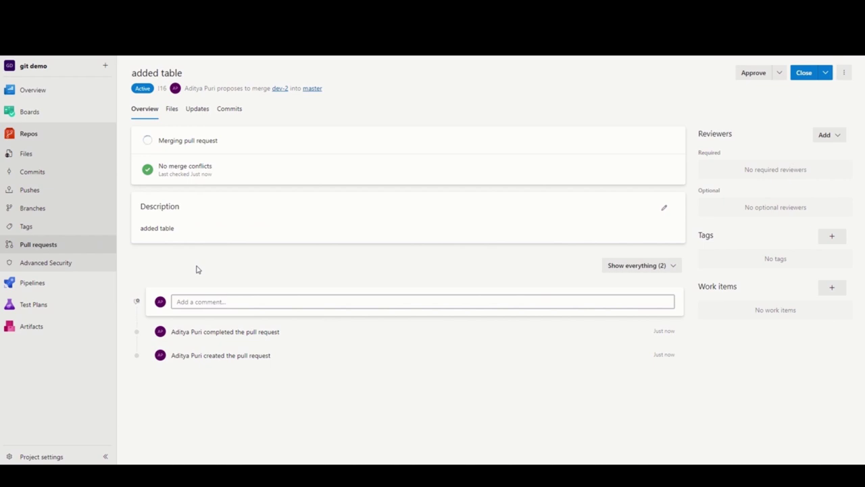
- Check the master branch's files and commit history showing both merges
{"action": "left_click", "coordinate": [58, 208]}
{"action": "left_click", "coordinate": [170, 143]}
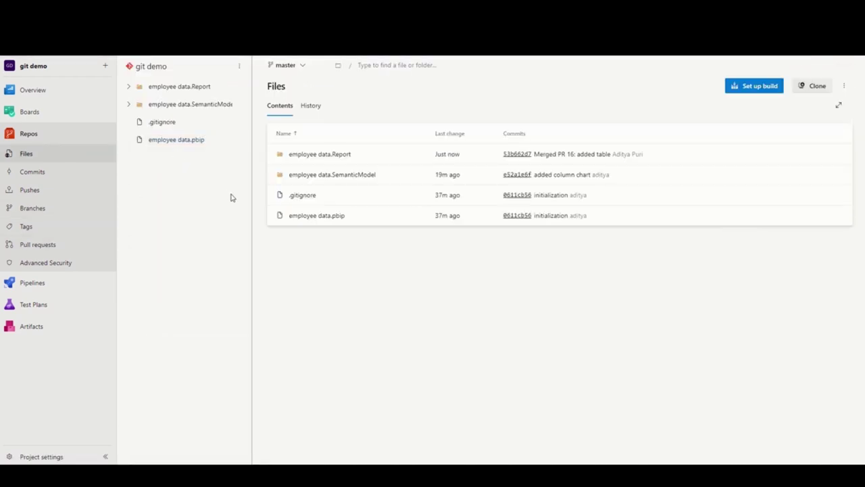
{"action": "left_click", "coordinate": [315, 109]}
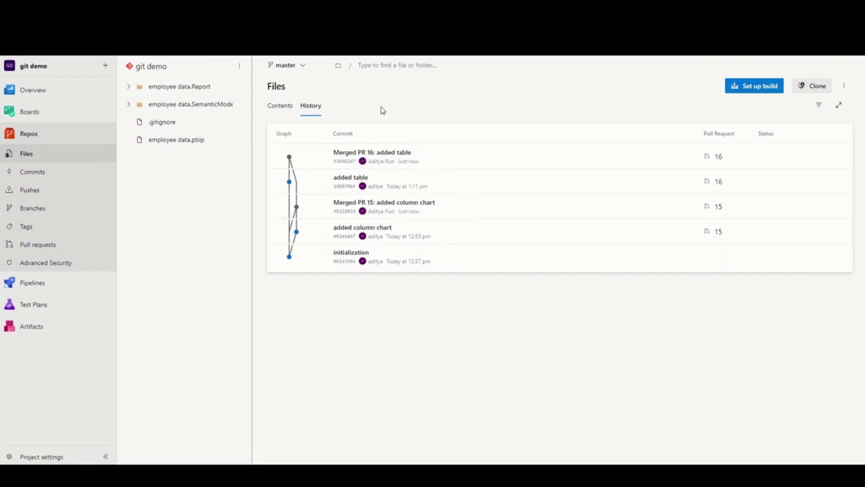
{"action": "left_click", "coordinate": [280, 106]}
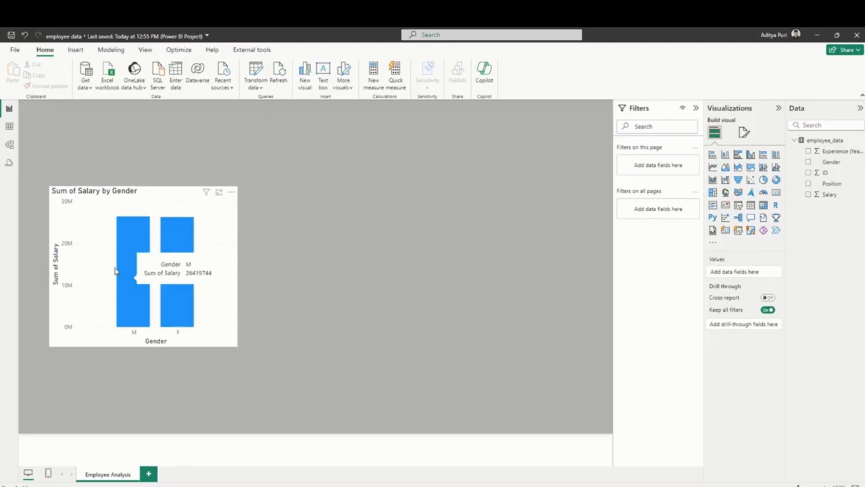
{"action": "mouse_move", "coordinate": [187, 253]}
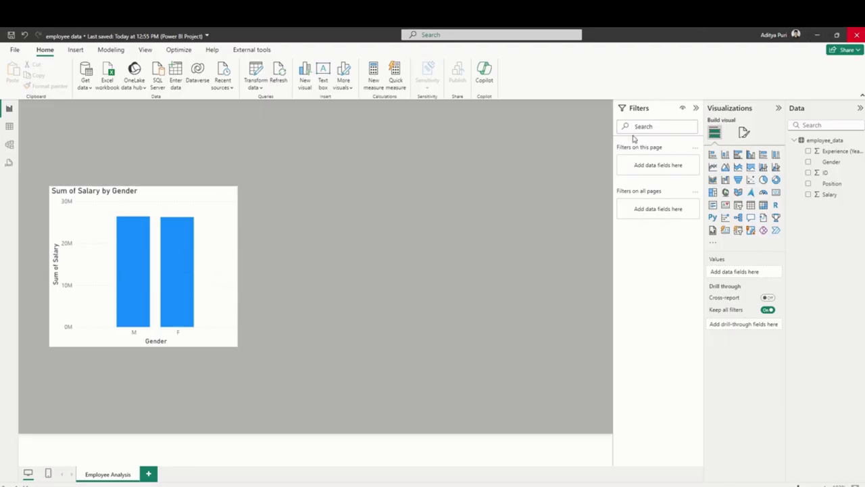
- Save the report changes and close Power BI Desktop, returning to Visual Studio Code
{"action": "left_click", "coordinate": [856, 34]}
{"action": "left_click", "coordinate": [425, 282]}
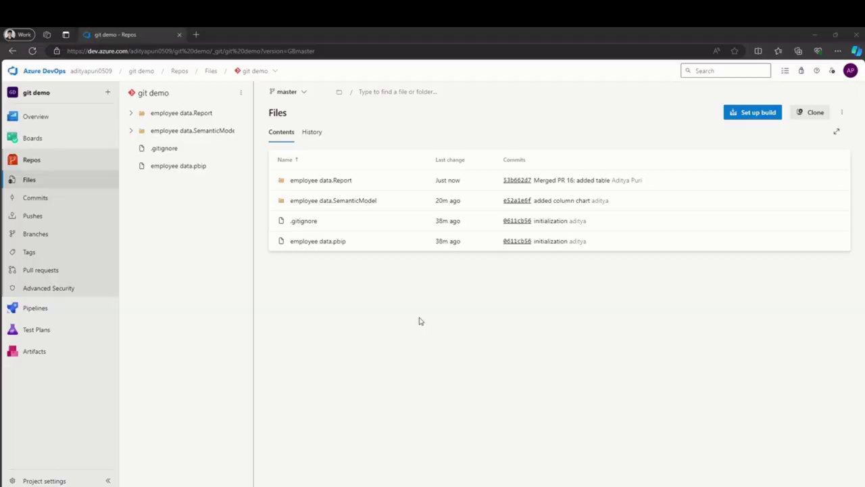
{"action": "key", "text": "alt+Tab"}
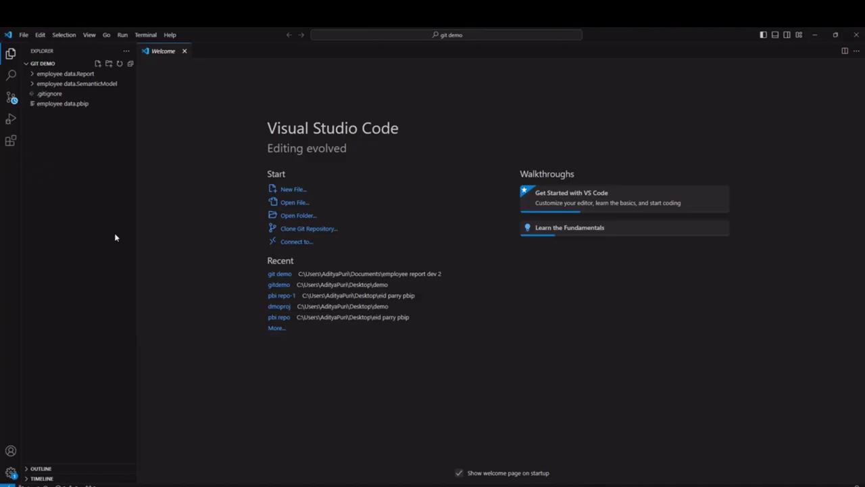
- Check out the master branch in Source Control and pull its latest changes
{"action": "left_click", "coordinate": [11, 97]}
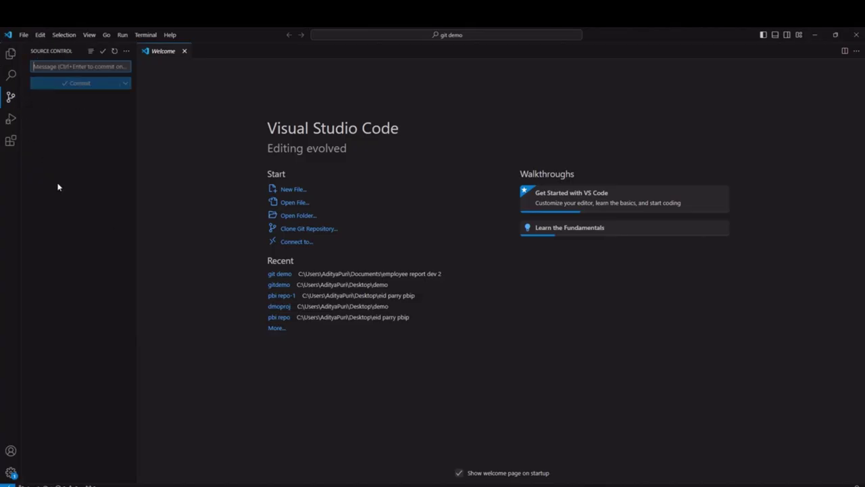
{"action": "left_click", "coordinate": [126, 51]}
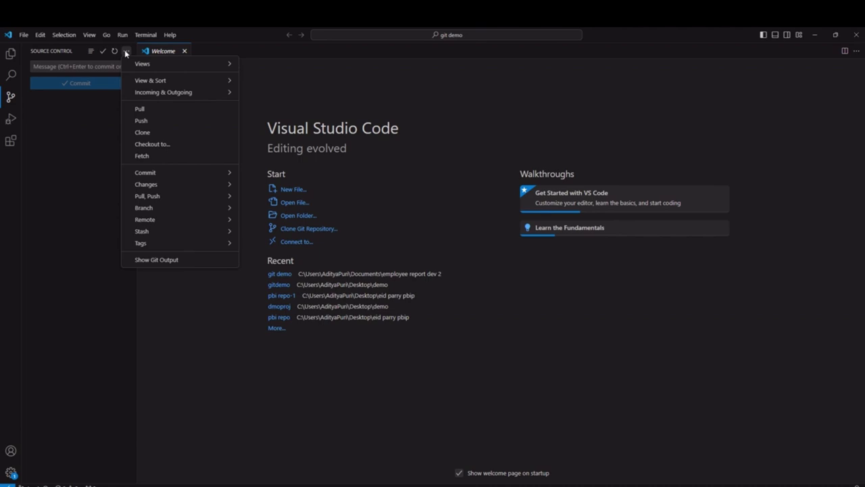
{"action": "key", "text": "Down"}
{"action": "key", "text": "Down"}
{"action": "key", "text": "Down"}
{"action": "key", "text": "Down"}
{"action": "key", "text": "Down"}
{"action": "key", "text": "Down"}
{"action": "key", "text": "Down"}
{"action": "key", "text": "Return"}
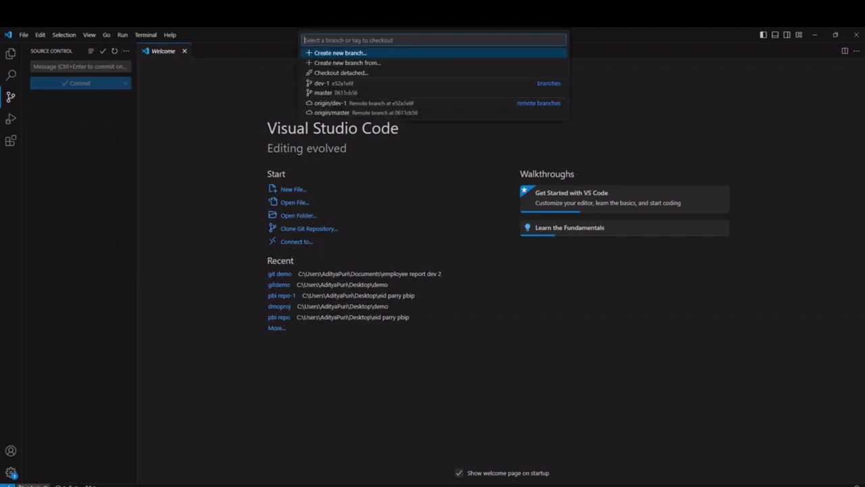
{"action": "left_click", "coordinate": [333, 94]}
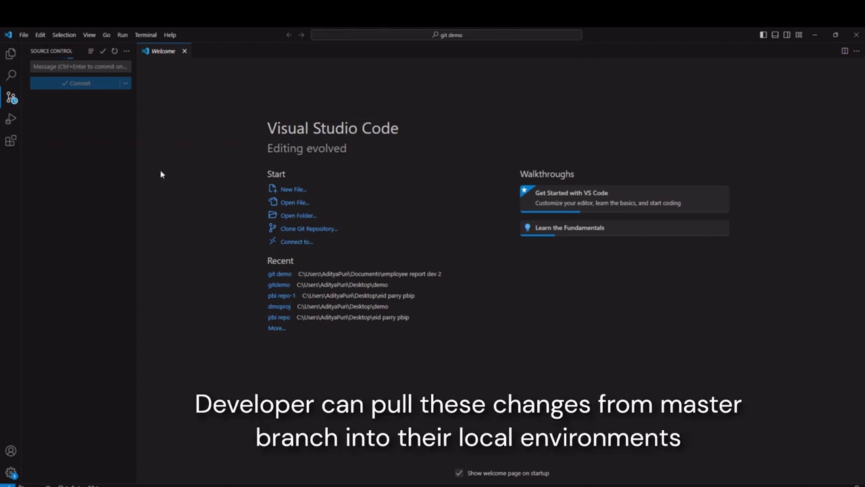
{"action": "left_click", "coordinate": [126, 51]}
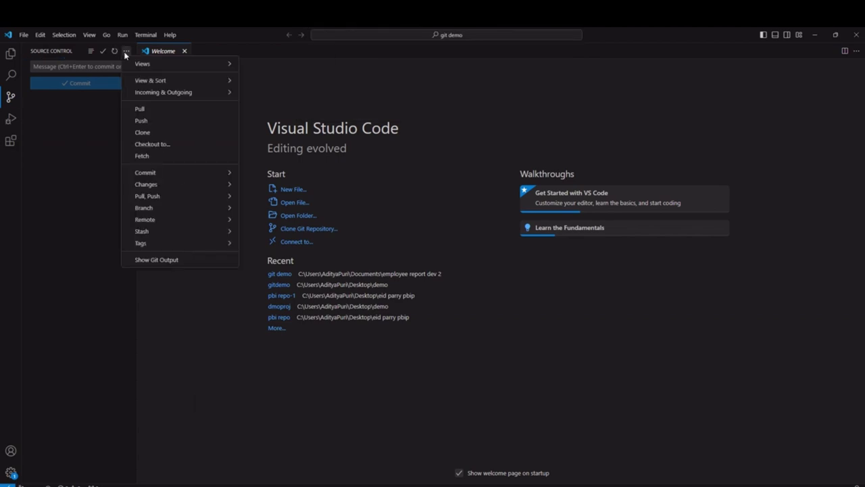
{"action": "left_click", "coordinate": [141, 109]}
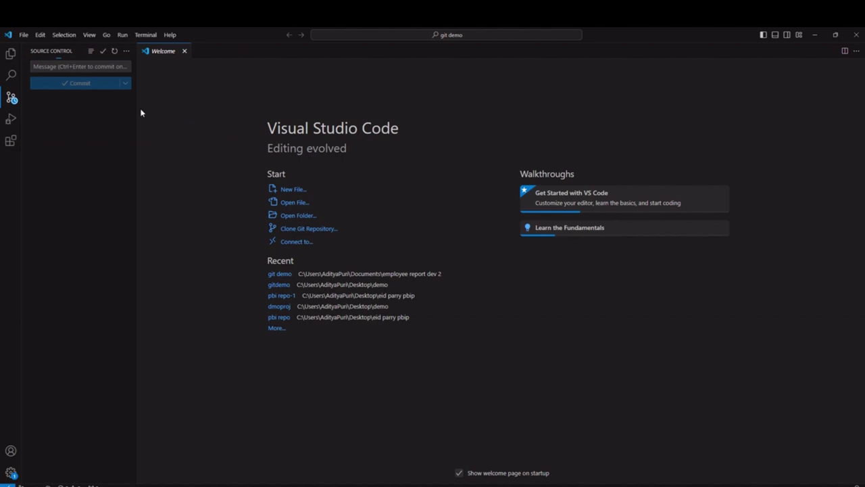
- Open the employee data .pbip project from the git demo folder in Power BI Desktop
{"action": "key", "text": "alt+Tab"}
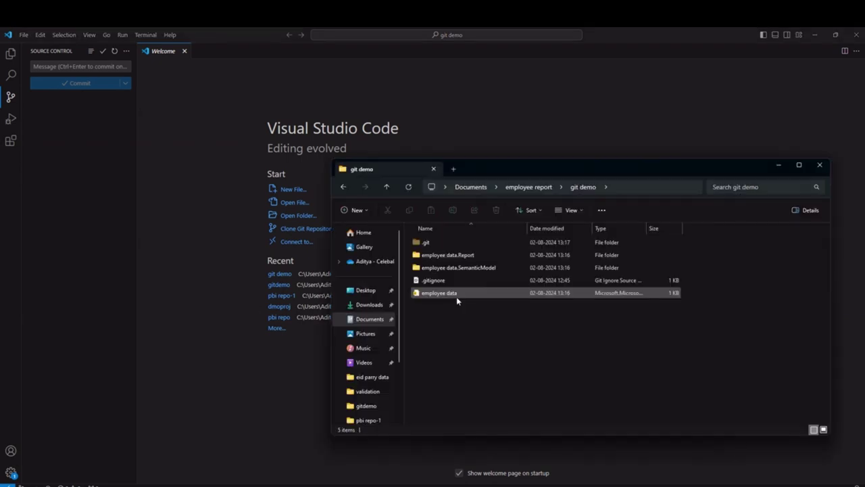
{"action": "left_click", "coordinate": [456, 296]}
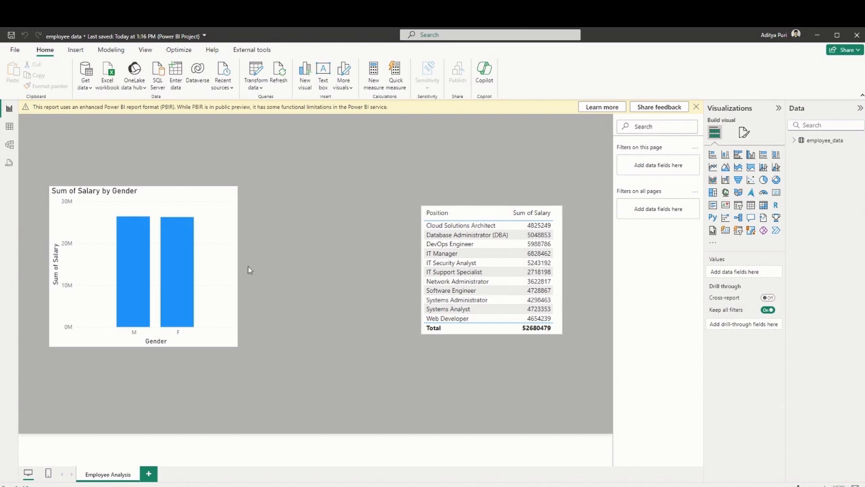
- Dismiss the PBIR notice, inspect the employee_data table and report visuals, then open the workspace's Git integration settings
{"action": "left_click", "coordinate": [696, 107]}
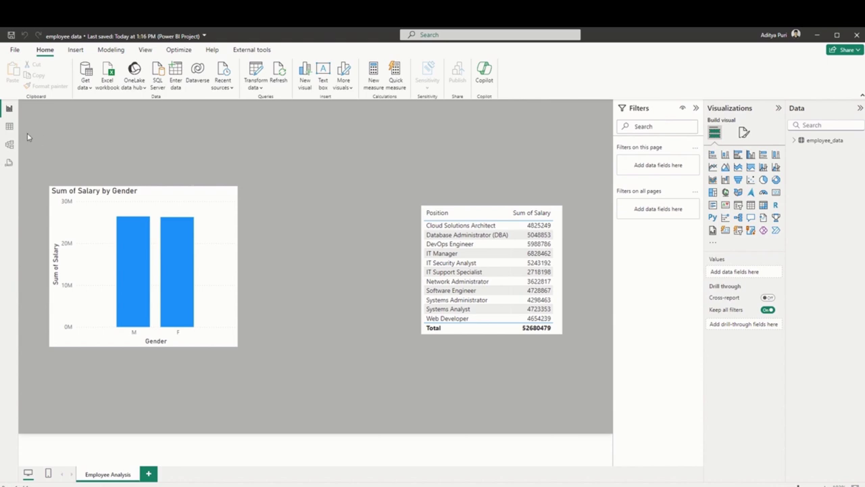
{"action": "left_click", "coordinate": [9, 125]}
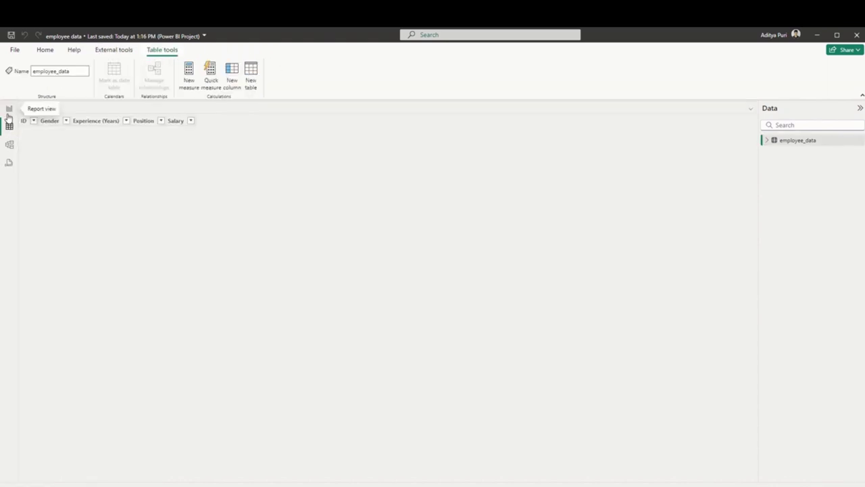
{"action": "left_click", "coordinate": [9, 108]}
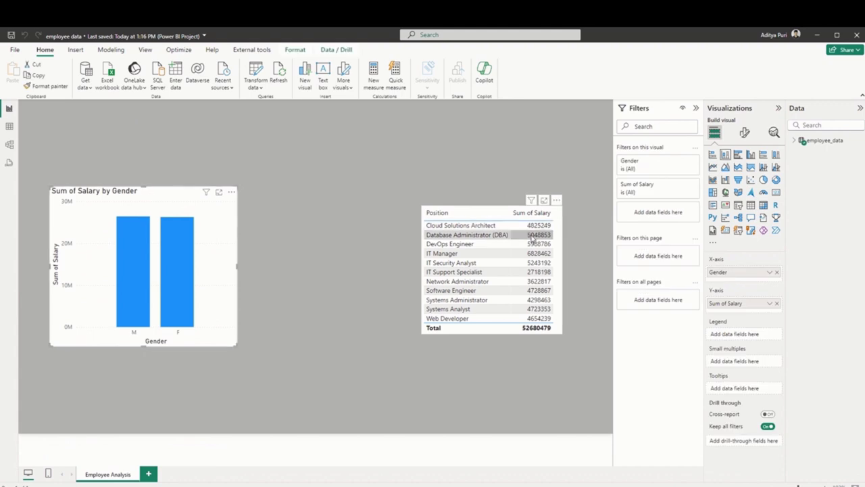
{"action": "left_click", "coordinate": [560, 255]}
{"action": "left_click", "coordinate": [340, 282]}
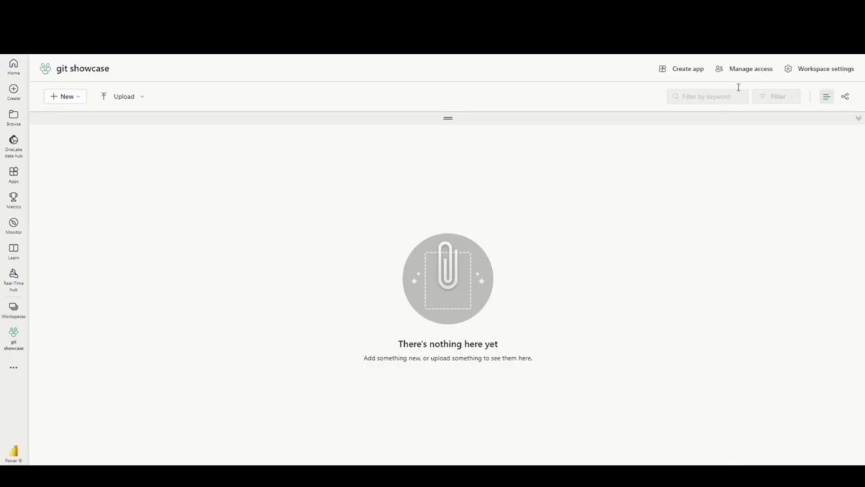
{"action": "left_click", "coordinate": [804, 68]}
{"action": "left_click", "coordinate": [477, 166]}
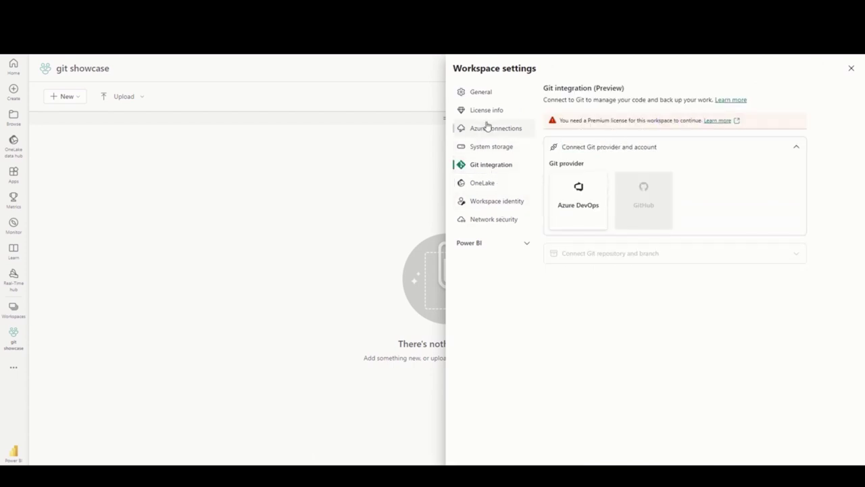
- Change the git showcase workspace license to Premium Per User and confirm
{"action": "left_click", "coordinate": [495, 200]}
{"action": "left_click", "coordinate": [492, 94]}
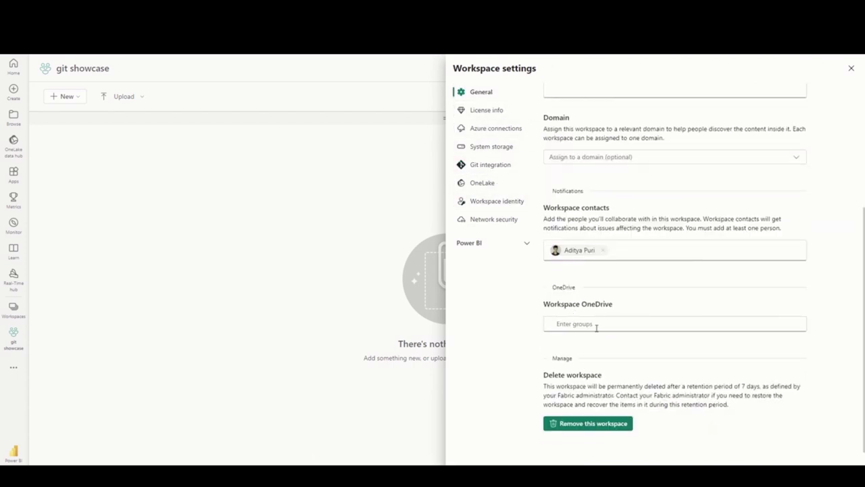
{"action": "scroll", "coordinate": [588, 290], "scroll_direction": "up", "scroll_amount": 3}
{"action": "left_click", "coordinate": [496, 112]}
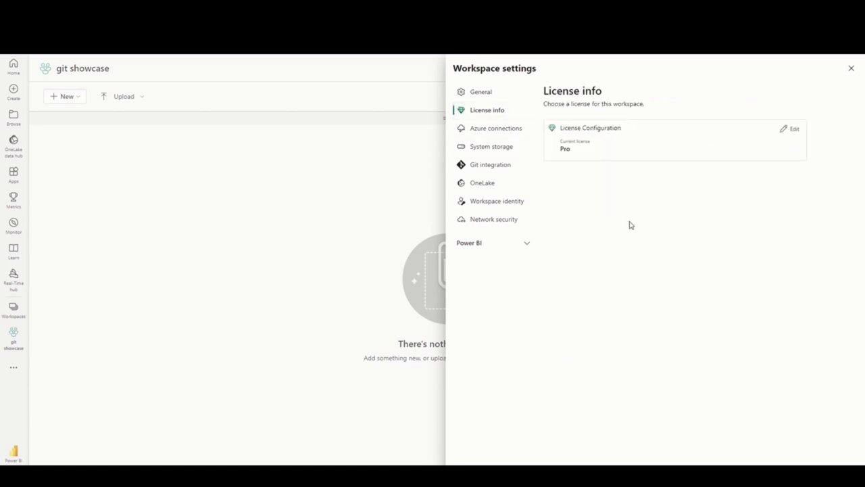
{"action": "left_click", "coordinate": [788, 130]}
{"action": "scroll", "coordinate": [610, 241], "scroll_direction": "down", "scroll_amount": 3}
{"action": "left_click", "coordinate": [585, 371]}
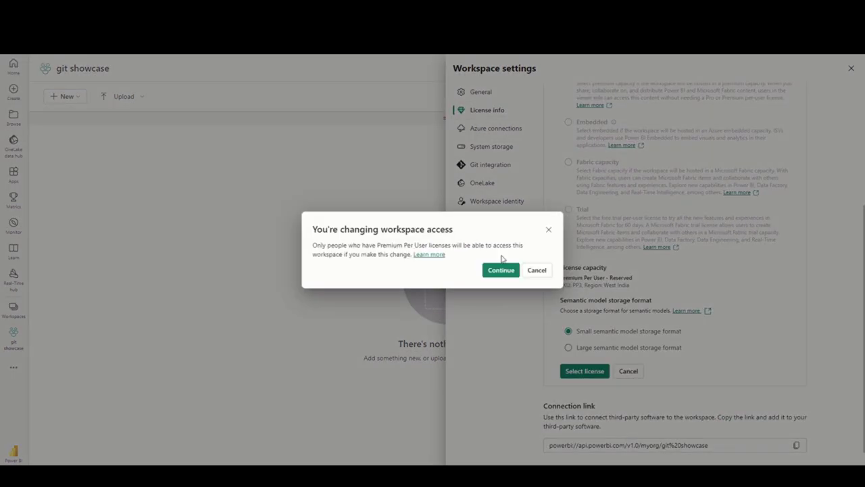
{"action": "left_click", "coordinate": [501, 269]}
- Connect the workspace via Azure DevOps to the master branch and sync
{"action": "left_click", "coordinate": [504, 166]}
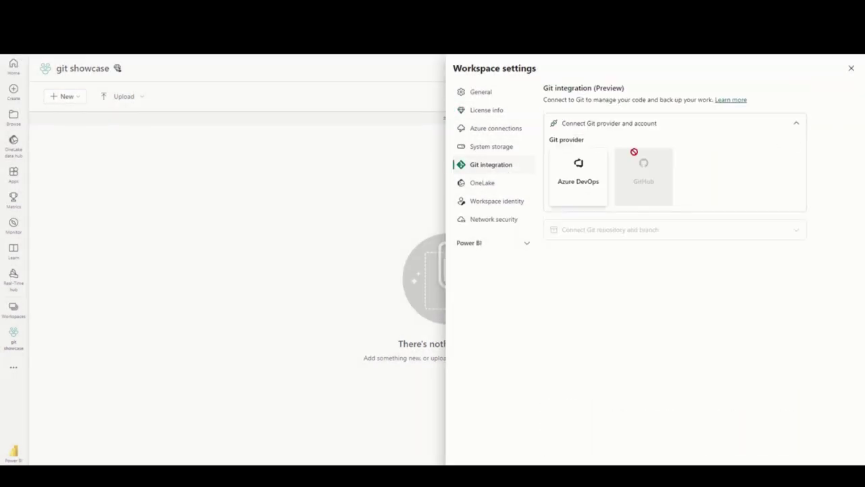
{"action": "left_click", "coordinate": [578, 179]}
{"action": "left_click", "coordinate": [566, 268]}
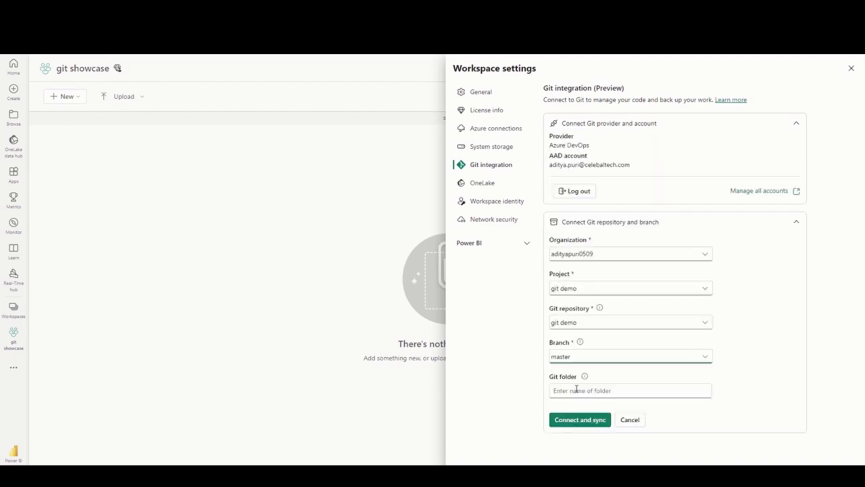
{"action": "left_click", "coordinate": [579, 420]}
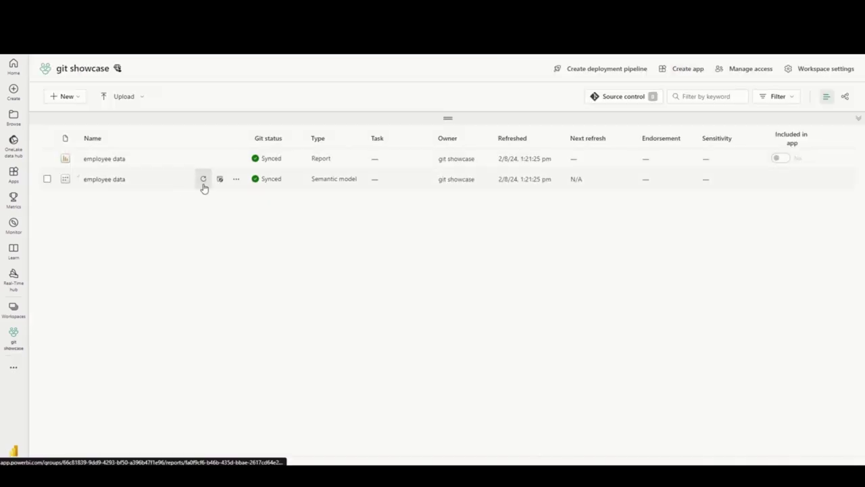
- Refresh the employee data semantic model twice and open the employee data report
{"action": "left_click", "coordinate": [202, 179]}
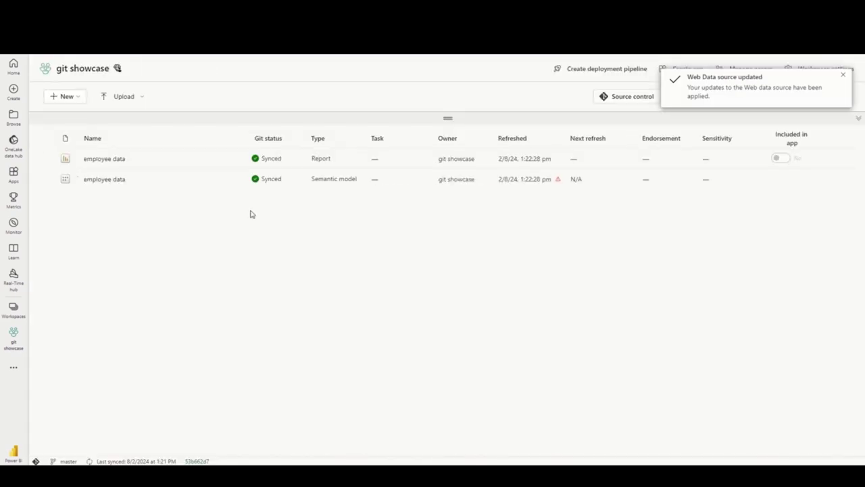
{"action": "left_click", "coordinate": [203, 180]}
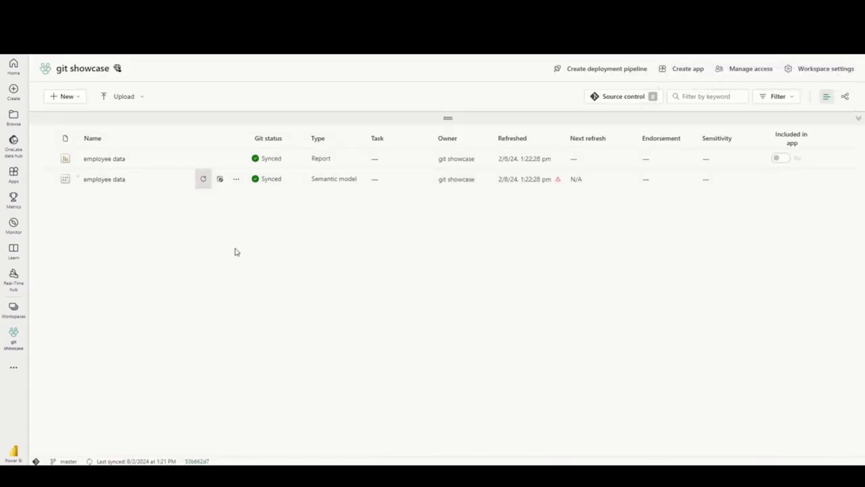
{"action": "left_click", "coordinate": [130, 162]}
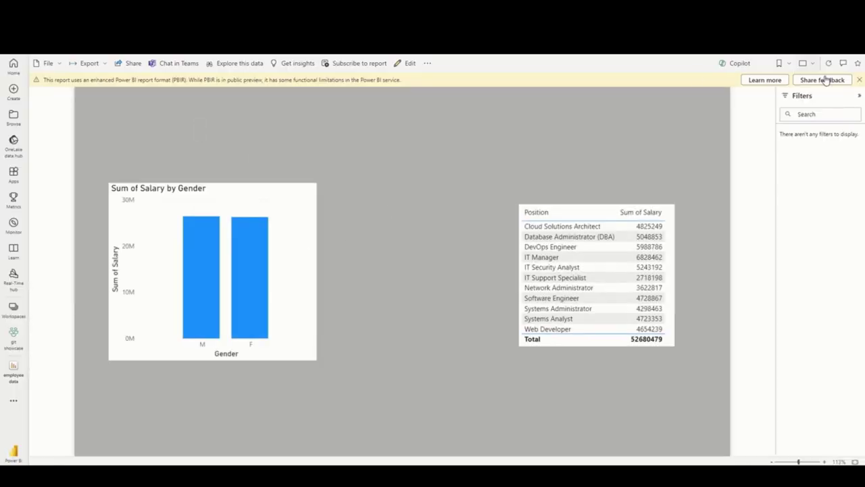
- Confirm the source control Updates and Changes tabs show nothing pending, then close the pane
{"action": "left_click", "coordinate": [859, 79]}
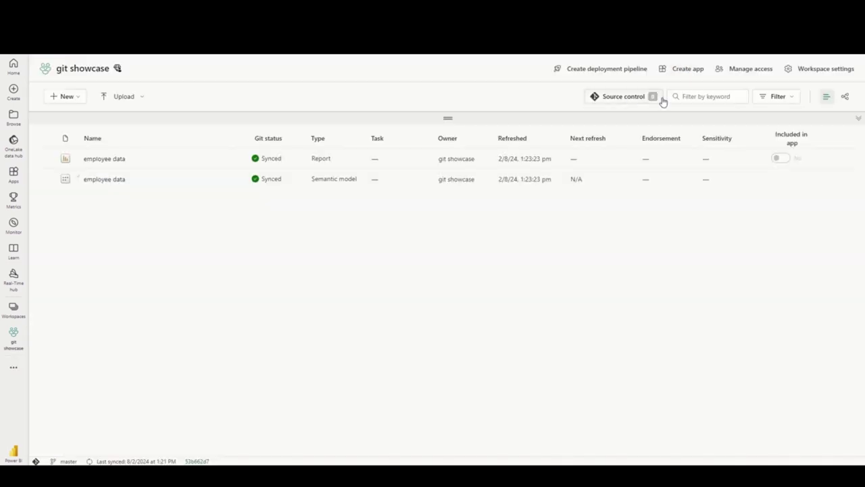
{"action": "left_click", "coordinate": [650, 97]}
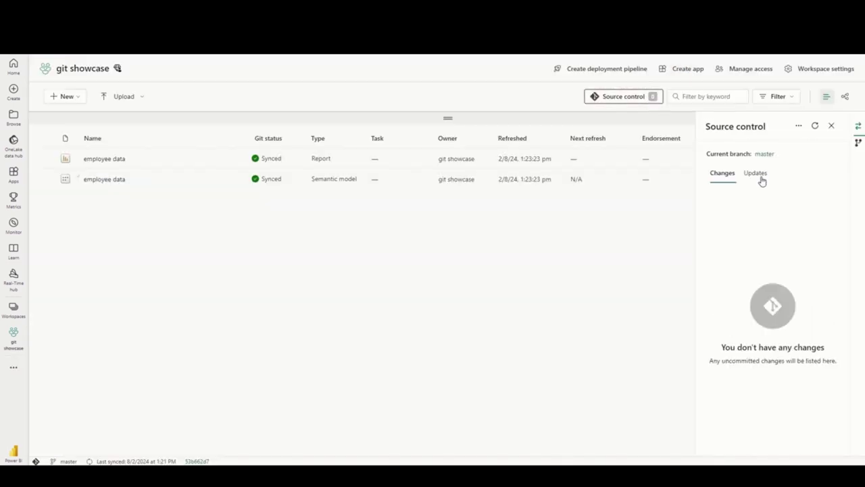
{"action": "left_click", "coordinate": [762, 178]}
{"action": "left_click", "coordinate": [727, 177]}
{"action": "left_click", "coordinate": [832, 126]}
{"action": "mouse_move", "coordinate": [483, 470]}
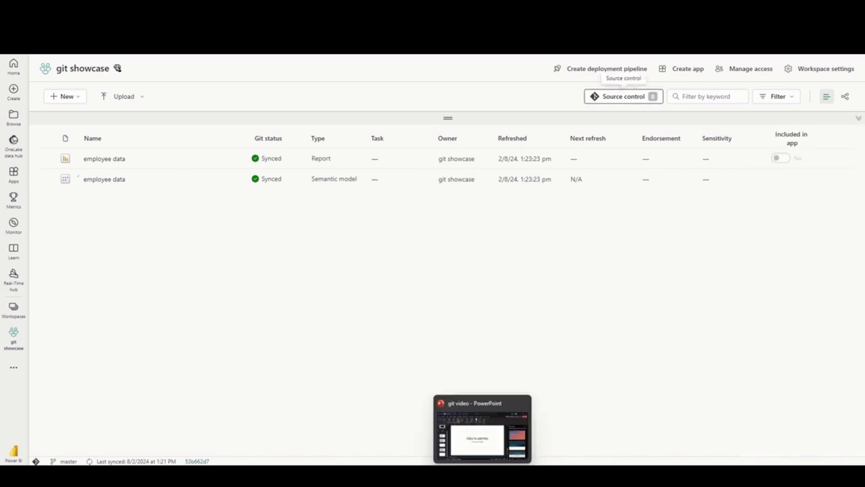